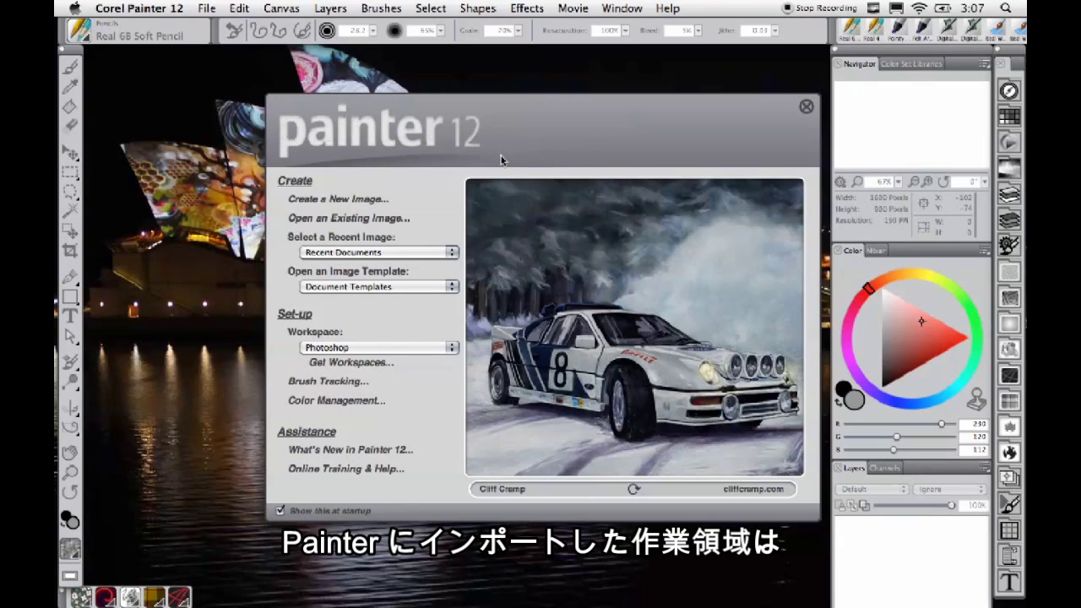
Keep the Photoshop workspace selected on the welcome screen and close the welcome screen.
left_click(401, 348)
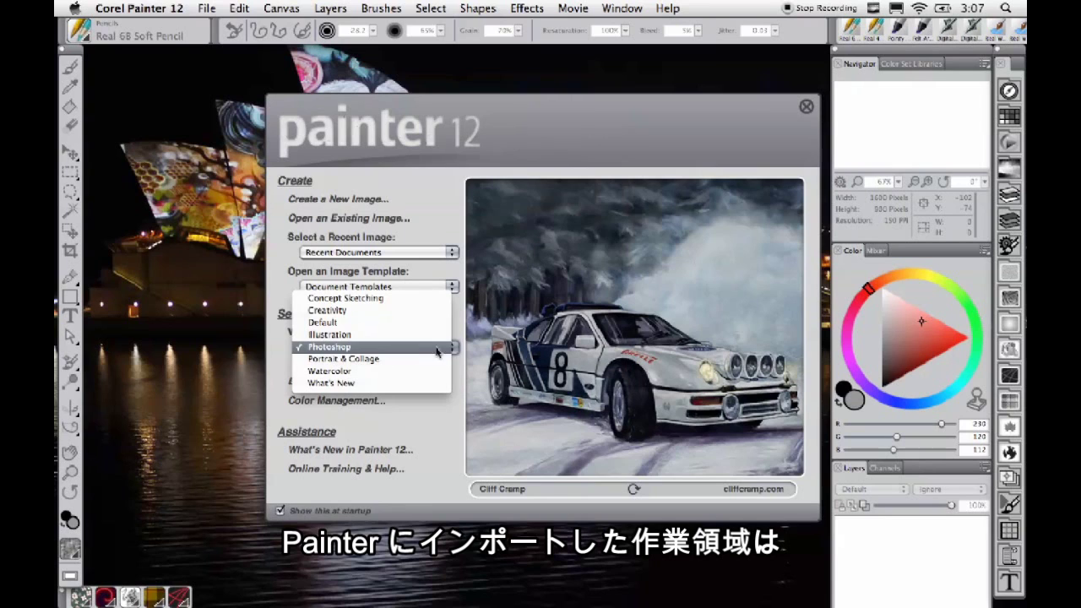
left_click(436, 348)
left_click(806, 107)
left_click(622, 9)
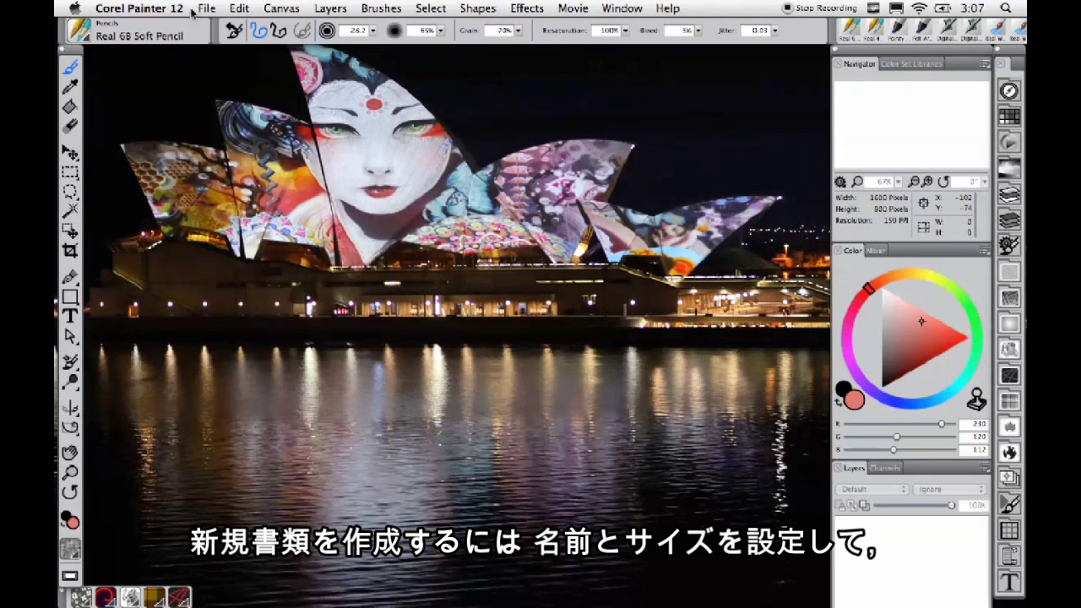
Start a new image, enter a first name as its image name, and set the paper texture to Retro Fabric.
left_click(211, 7)
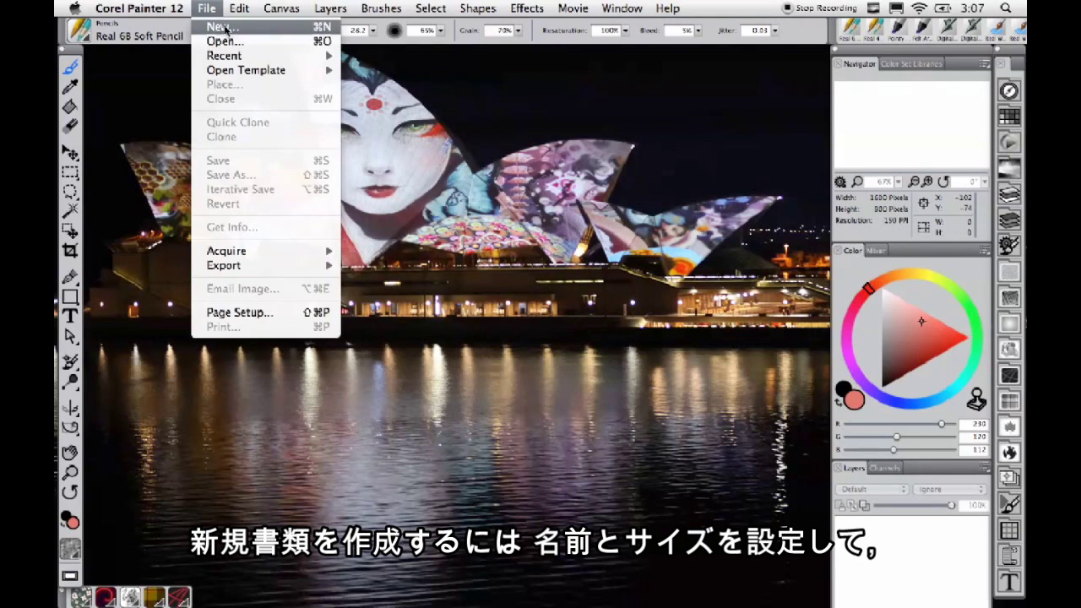
left_click(221, 27)
type("steve")
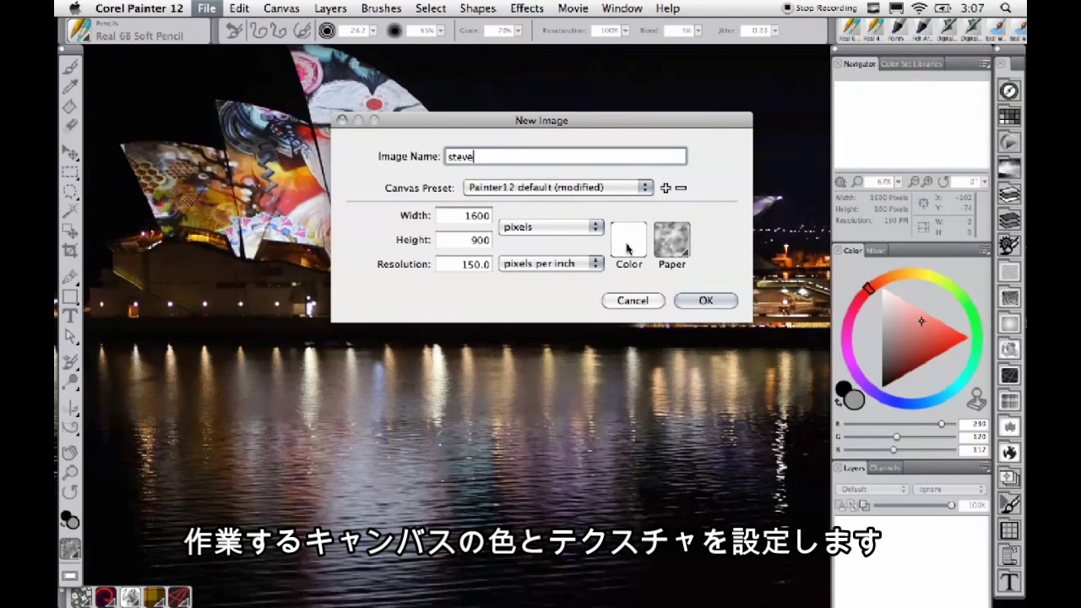
left_click(673, 245)
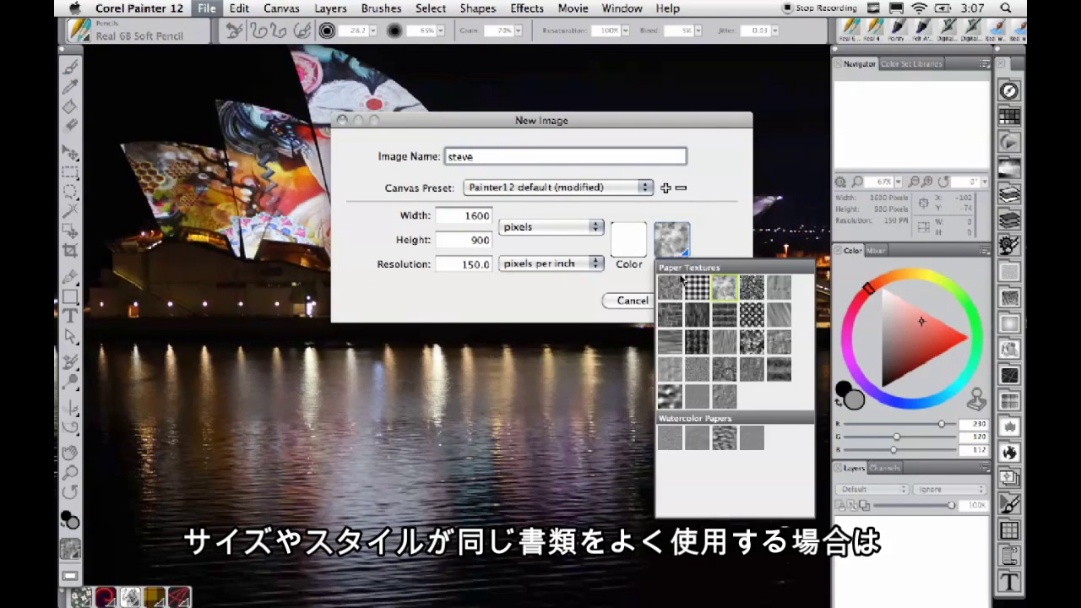
left_click(676, 321)
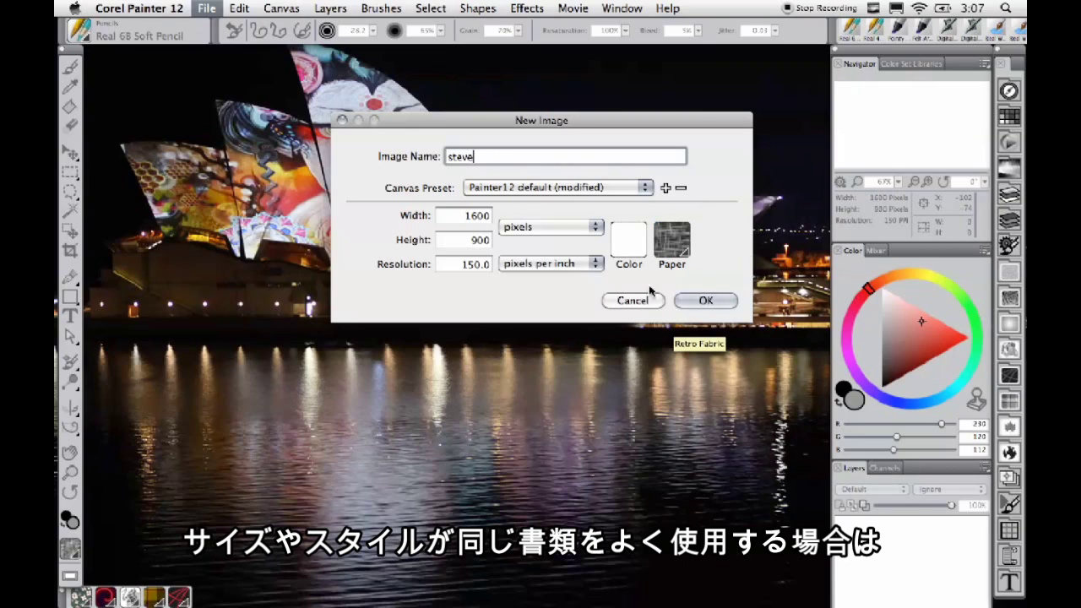
Save the settings as a canvas preset under the same first name and create the image from that preset.
left_click(666, 188)
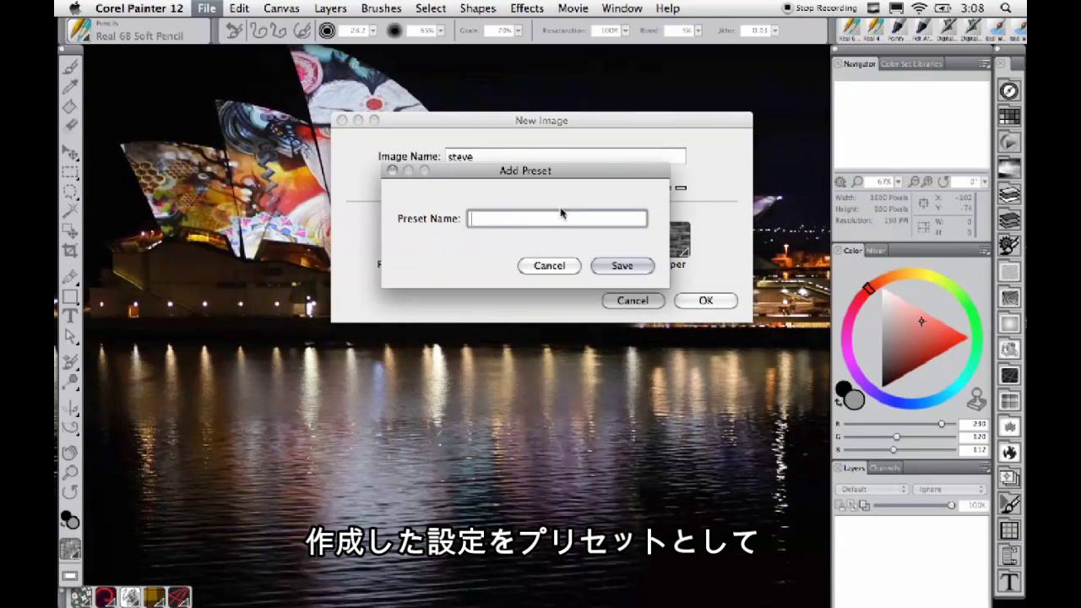
type("steve")
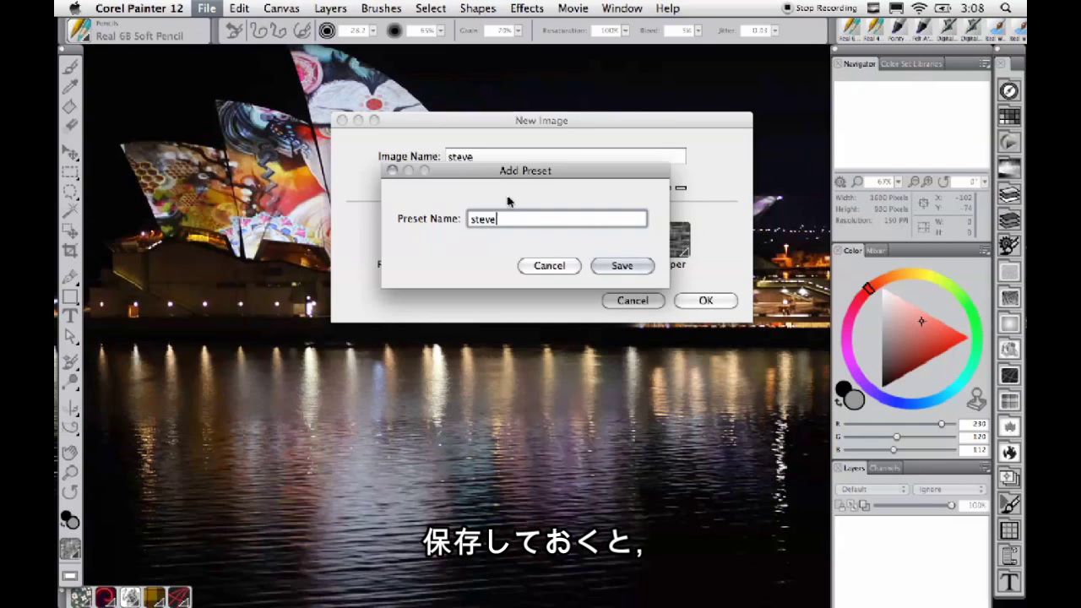
key("Return")
left_click(583, 189)
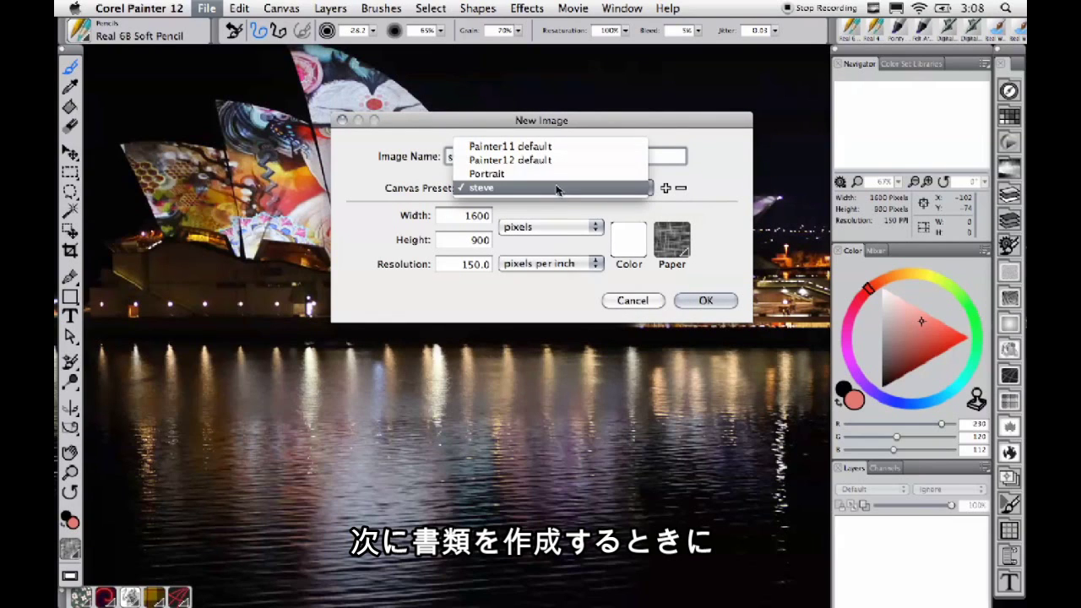
left_click(565, 216)
left_click(705, 301)
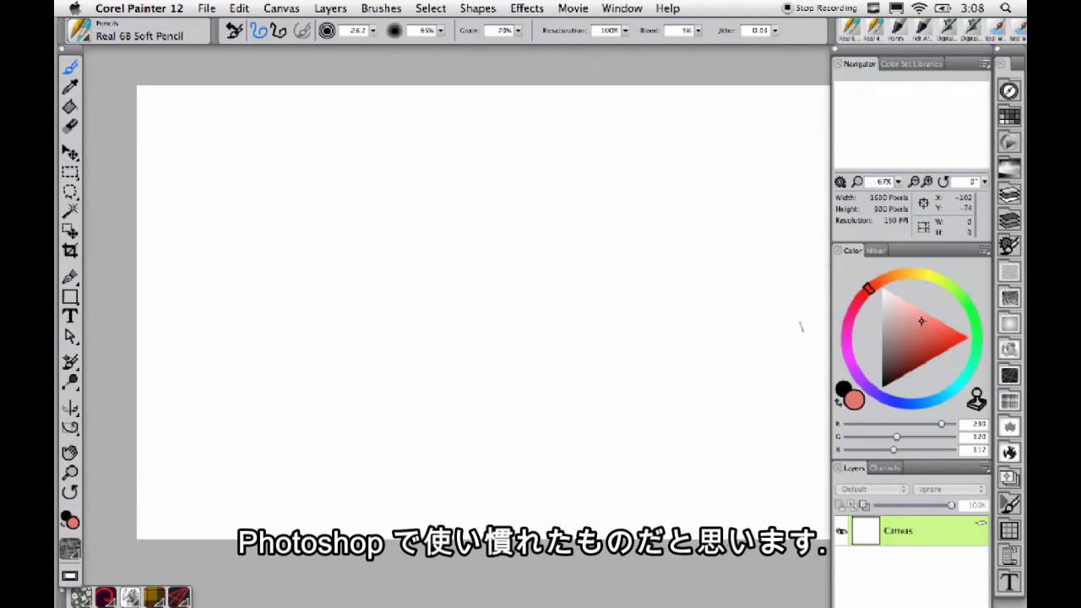
Browse the brush categories and choose the Dry Bristle brush from Acrylics.
left_click(85, 38)
left_click(111, 180)
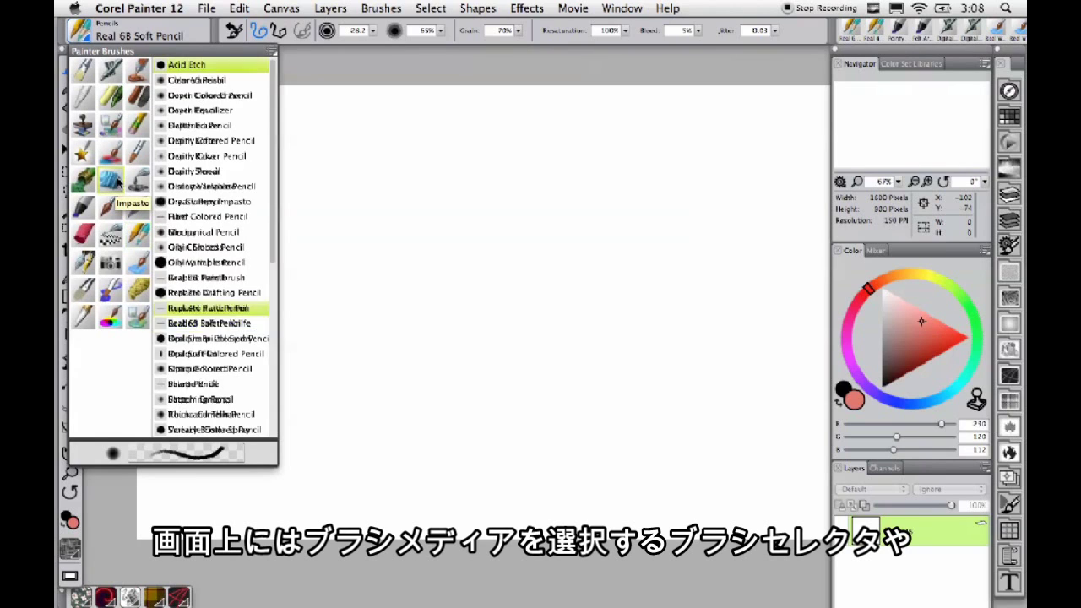
left_click(113, 120)
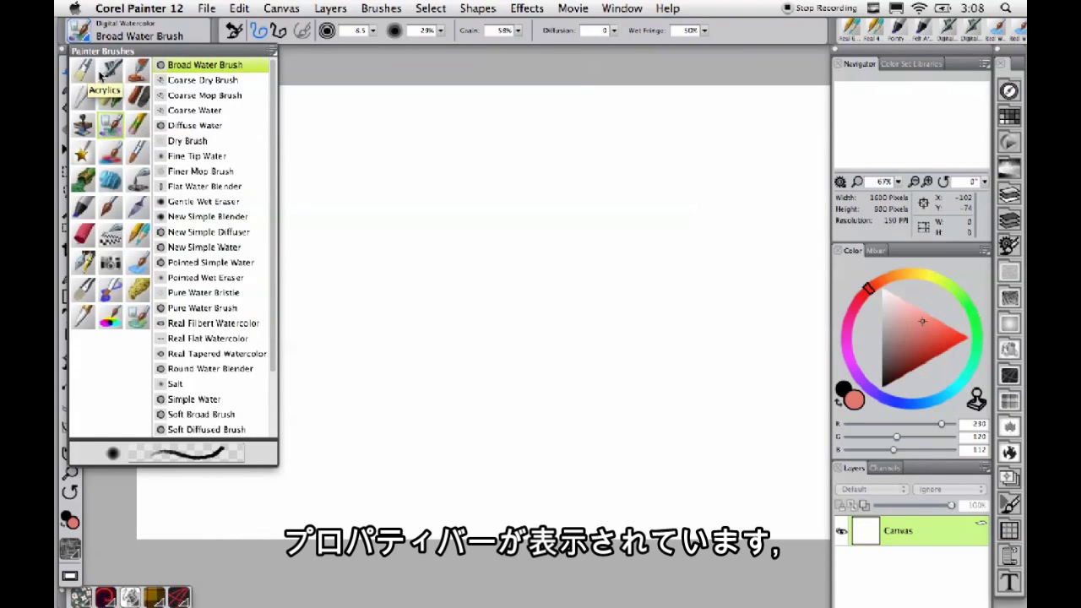
left_click(85, 74)
left_click(190, 65)
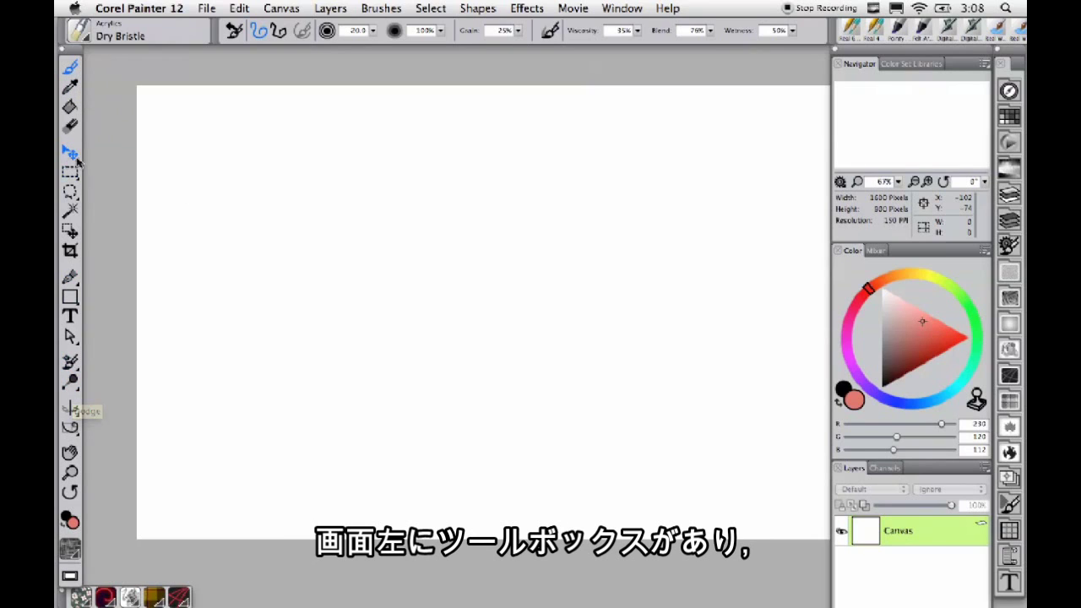
Look through the pattern, gradient, nozzle and weave media libraries.
left_click(87, 601)
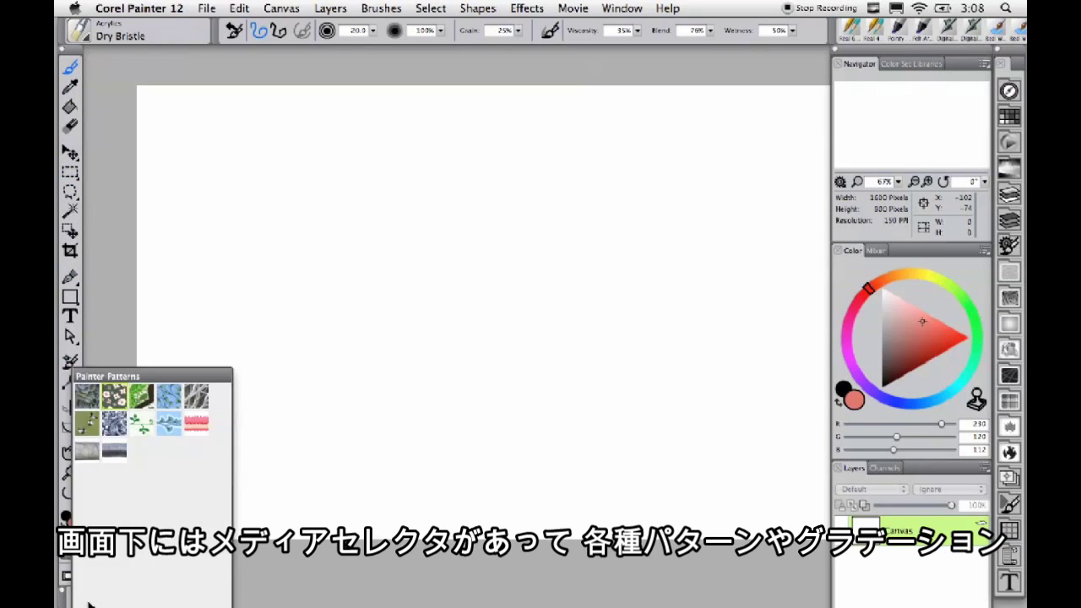
left_click(282, 455)
left_click(116, 593)
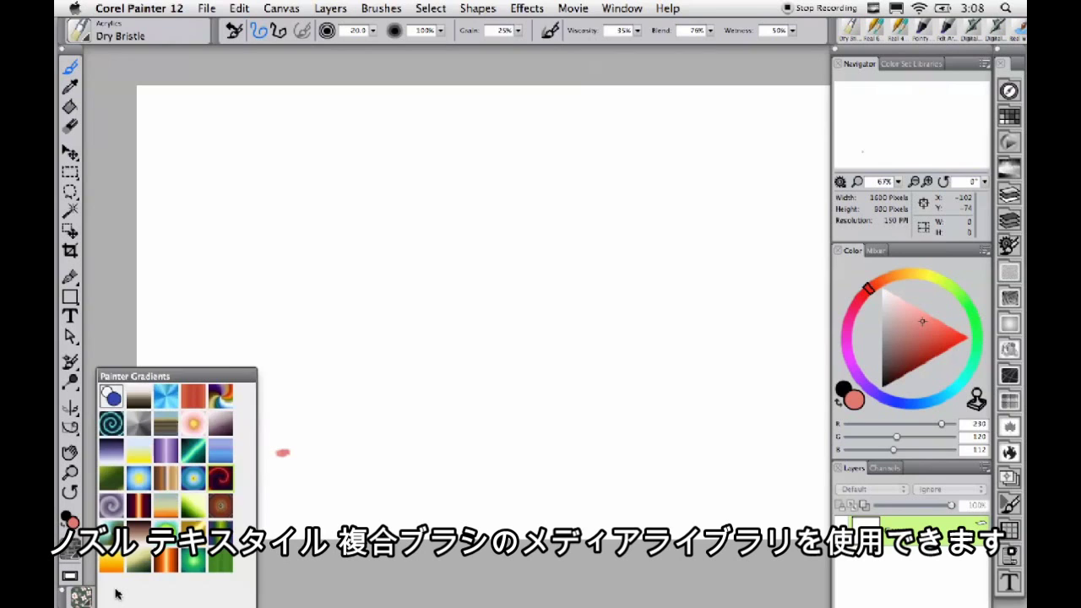
left_click(168, 593)
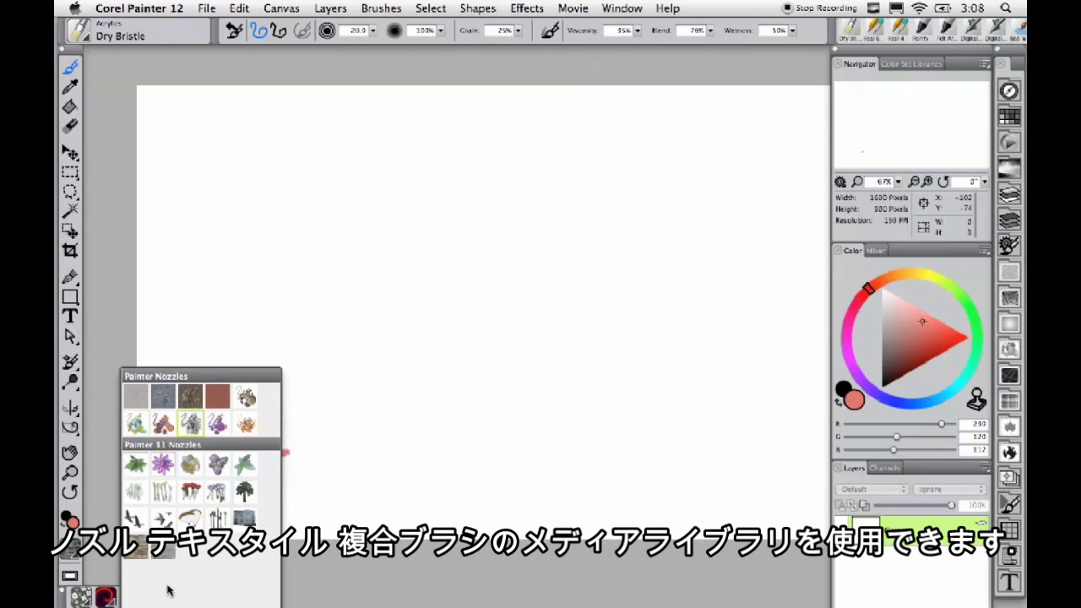
left_click(294, 567)
left_click(157, 593)
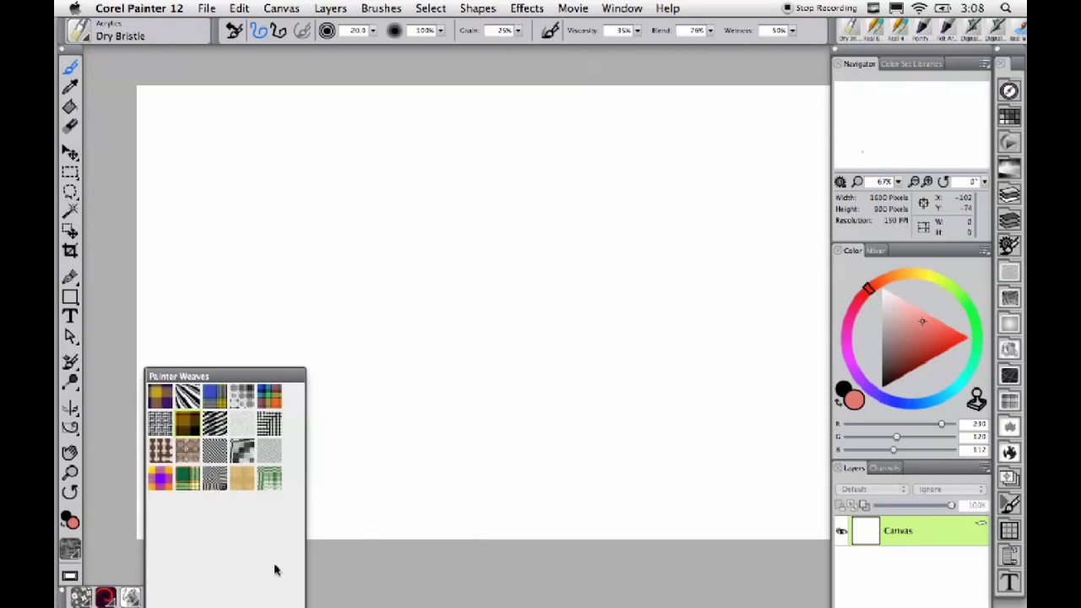
left_click(359, 570)
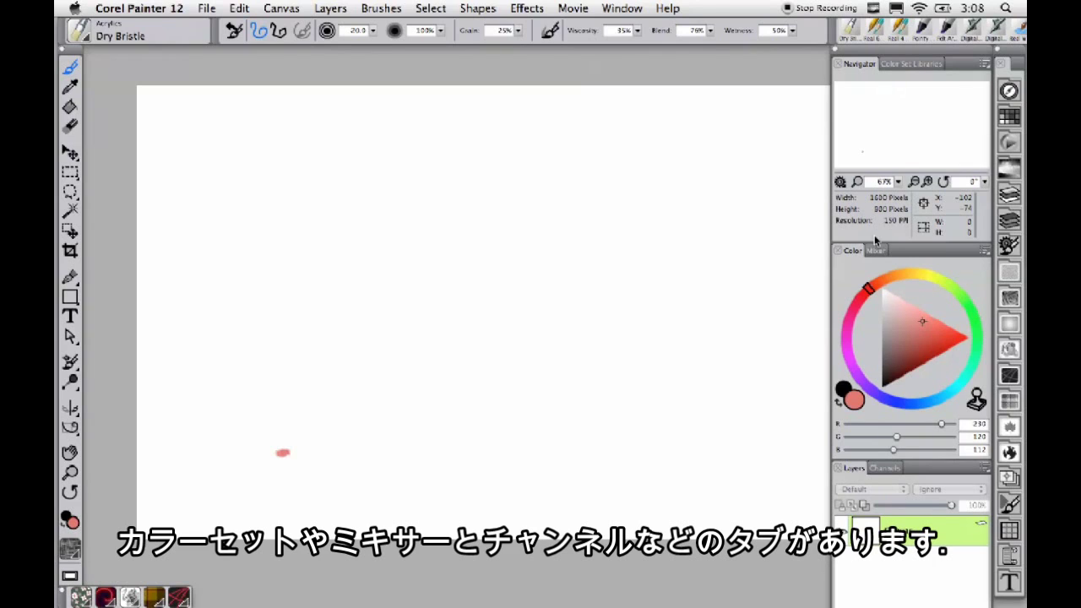
Collapse the Layers panel and look over the list of available windows, including the Color Panels group.
left_click(856, 470)
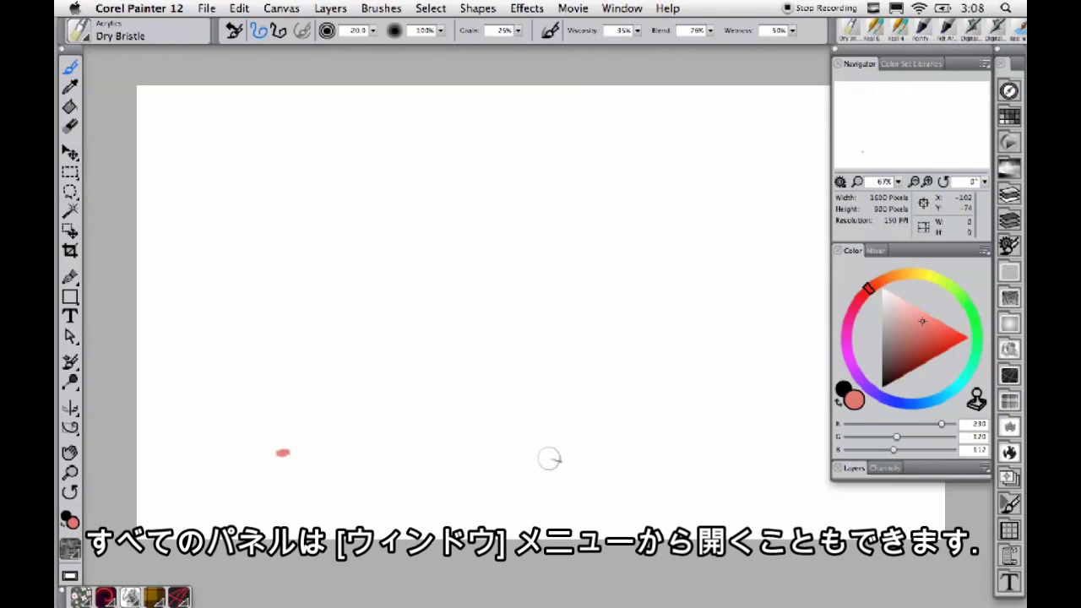
left_click(625, 10)
mouse_move(652, 269)
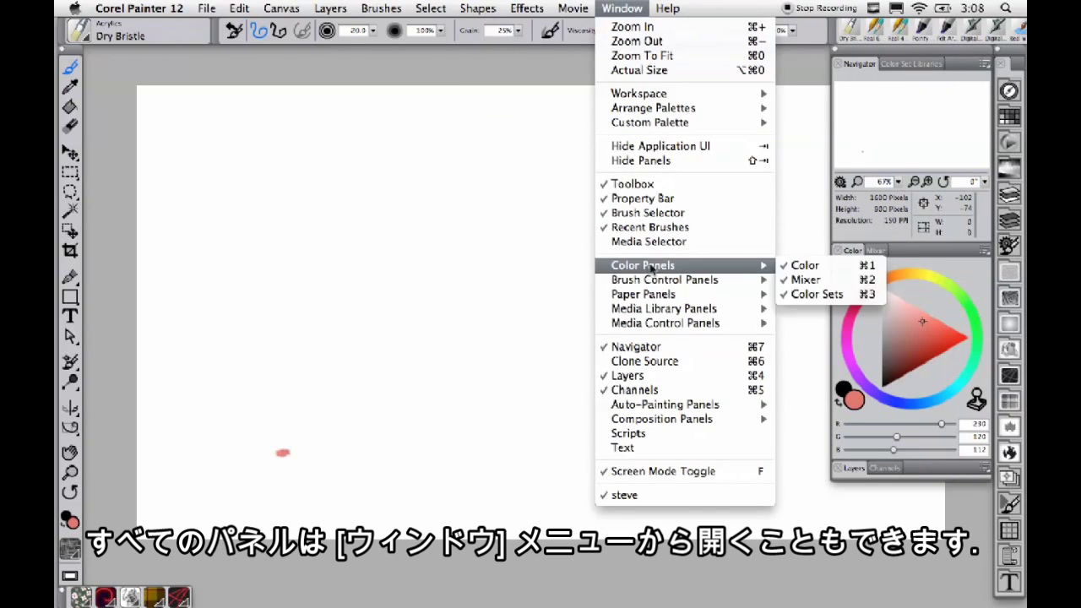
left_click(564, 237)
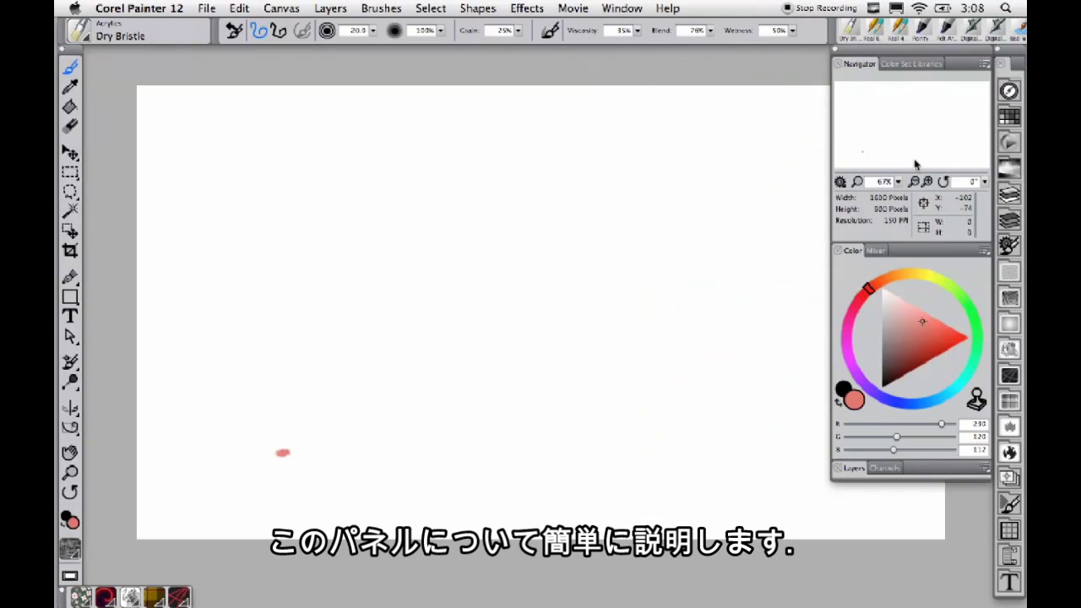
Bring Color Set Libraries to the front of its group and view the Mixer before returning to the Color panel.
left_click(912, 66)
left_click(853, 65)
left_click(910, 65)
left_click(875, 251)
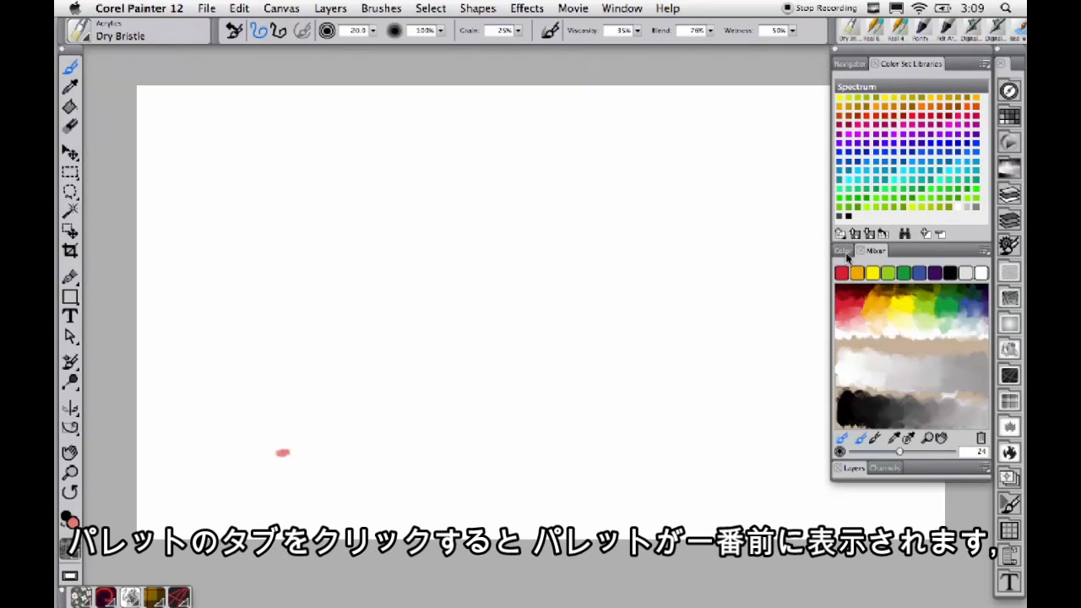
left_click(845, 252)
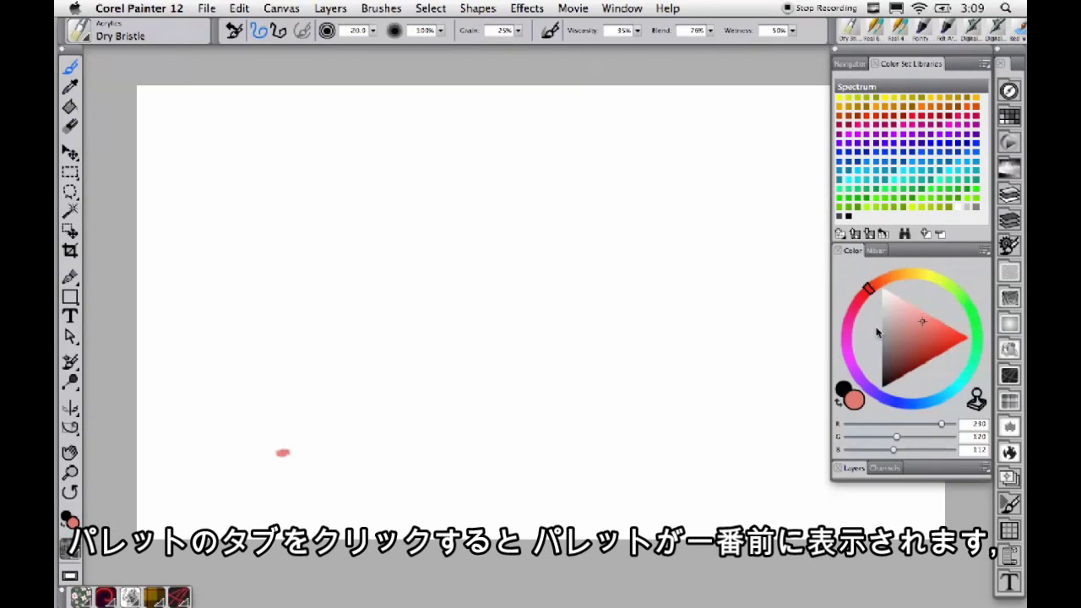
Collapse the Color panel, bring the Navigator to the front, and move the whole palette beside the toolbox.
double_click(849, 253)
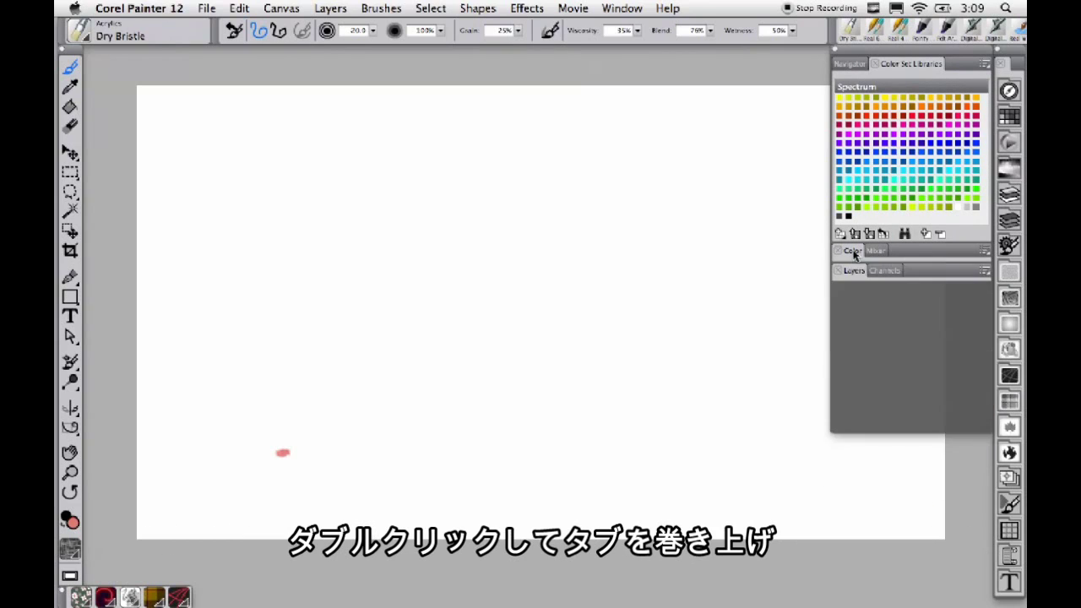
double_click(860, 67)
double_click(859, 67)
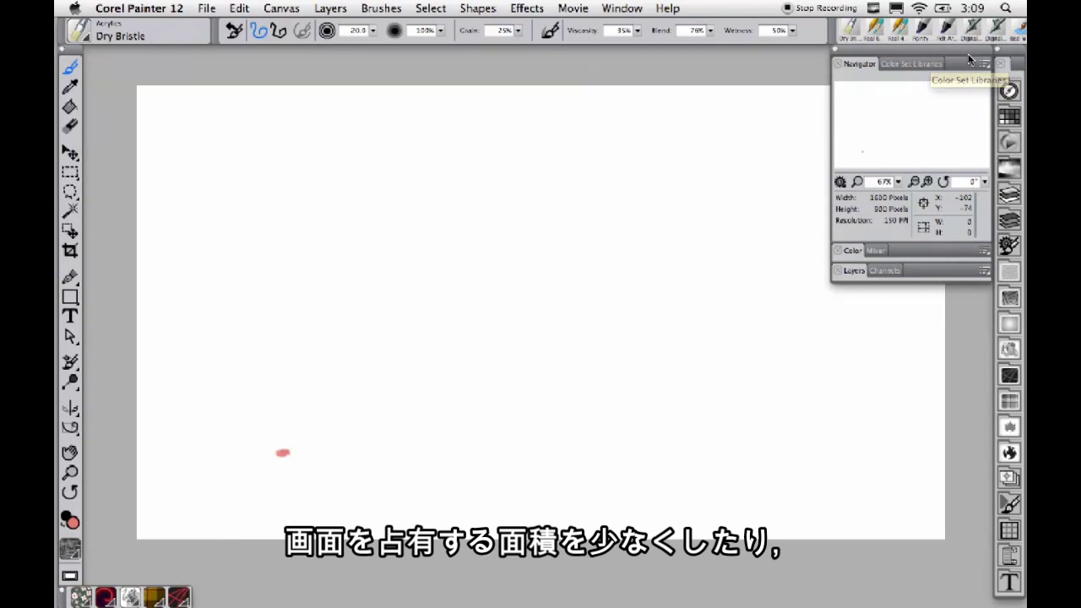
left_click_drag(954, 56, 214, 60)
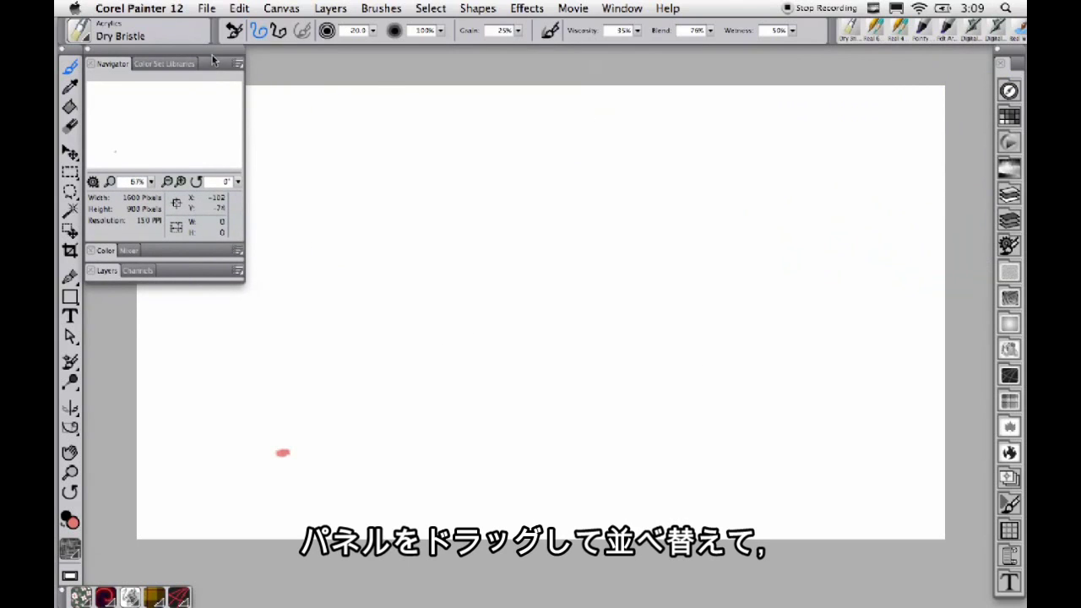
Detach the Navigator panel, regroup it with Color Set Libraries, and collapse that group.
left_click_drag(119, 64, 286, 57)
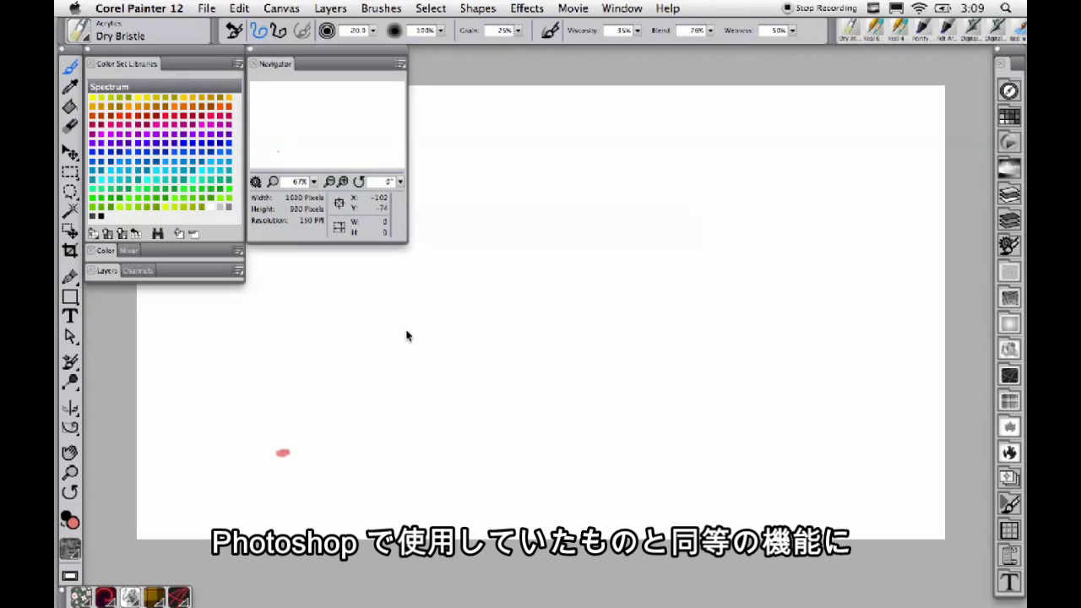
left_click_drag(282, 68, 198, 63)
double_click(168, 70)
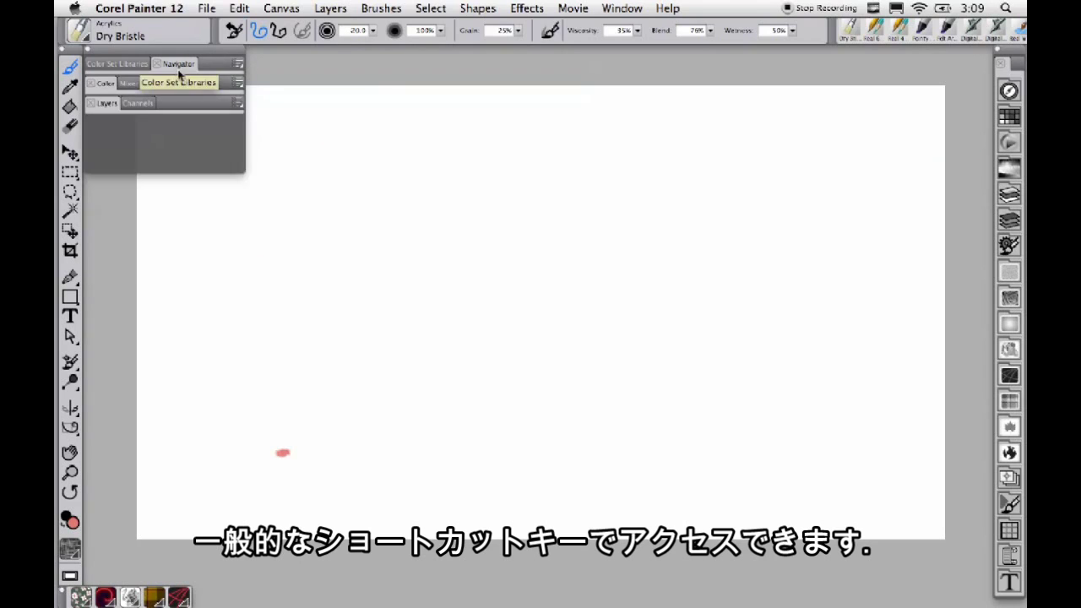
Look over the application's Preferences options.
left_click(176, 8)
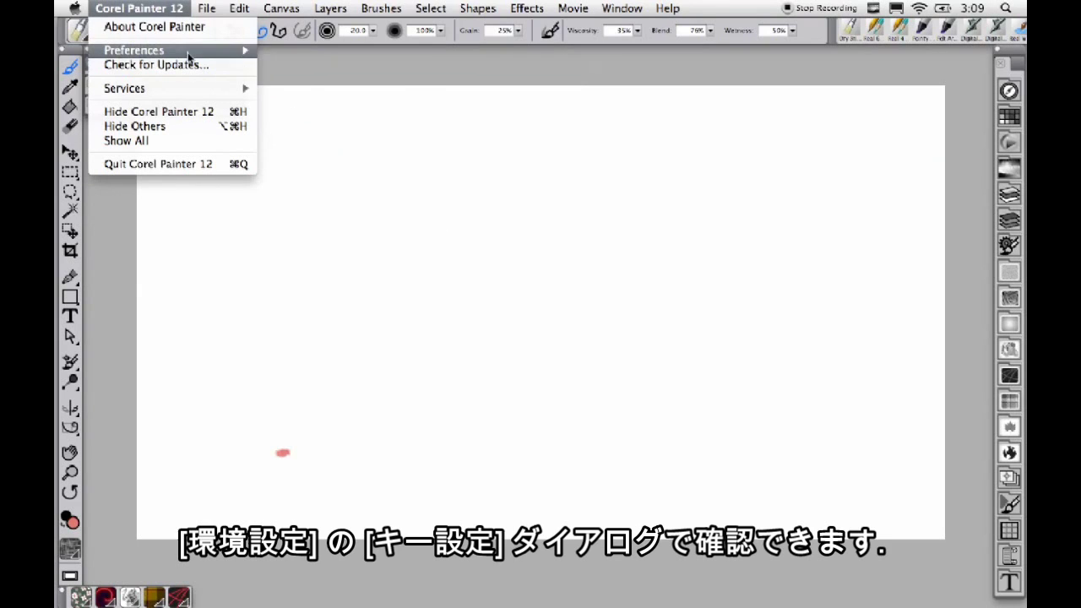
mouse_move(169, 51)
left_click(512, 74)
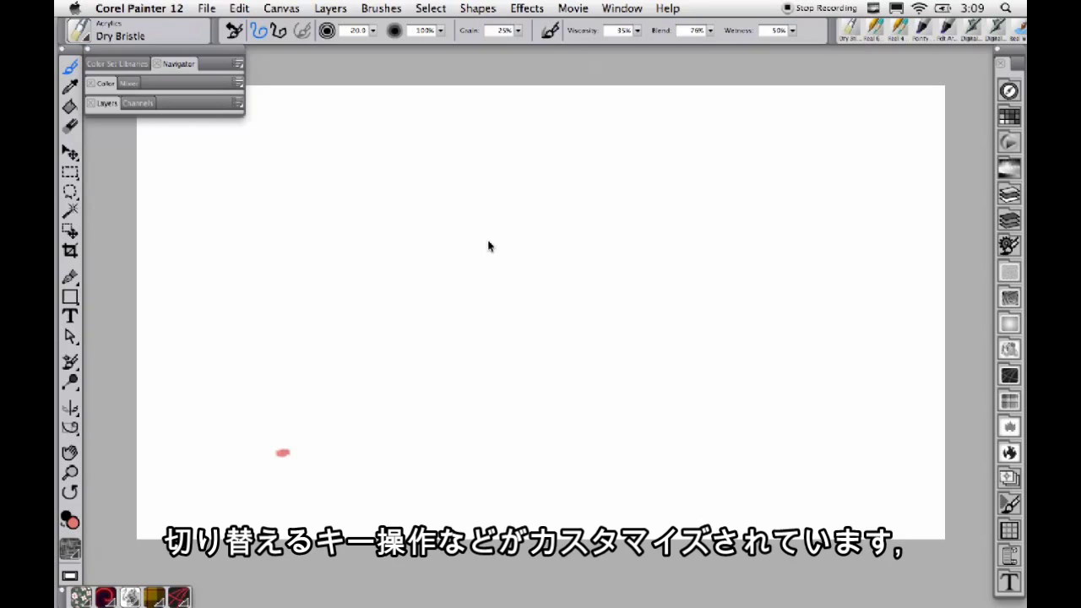
Toggle the document between full-screen and windowed display, ending in full-screen mode.
key("super+m")
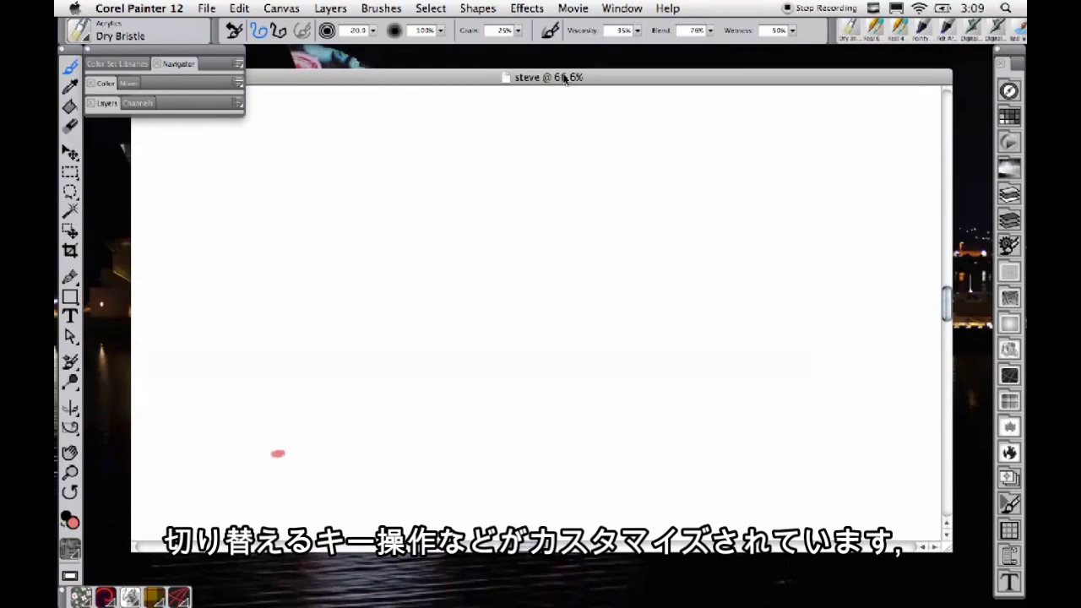
key("f")
key("f")
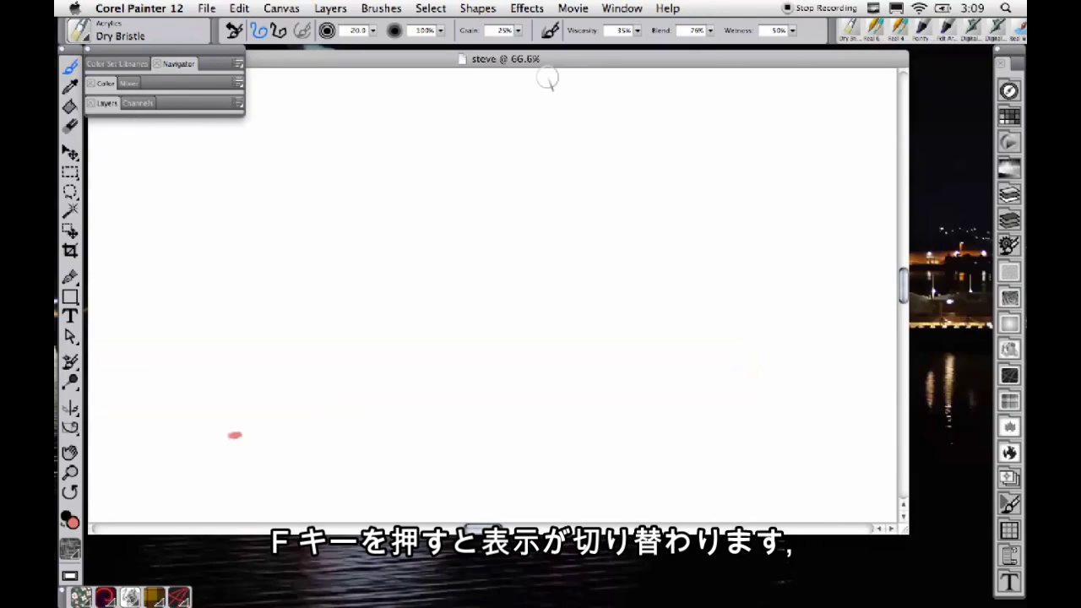
key("f")
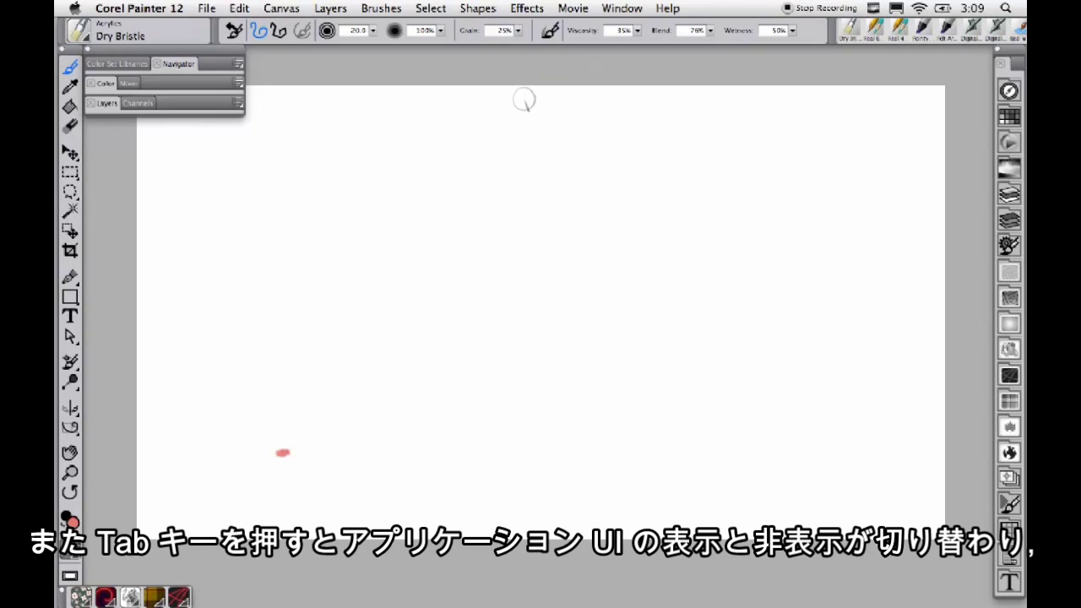
Hide and restore the entire application interface, and hide only the panels while keeping the toolbox and property bar.
key("Tab")
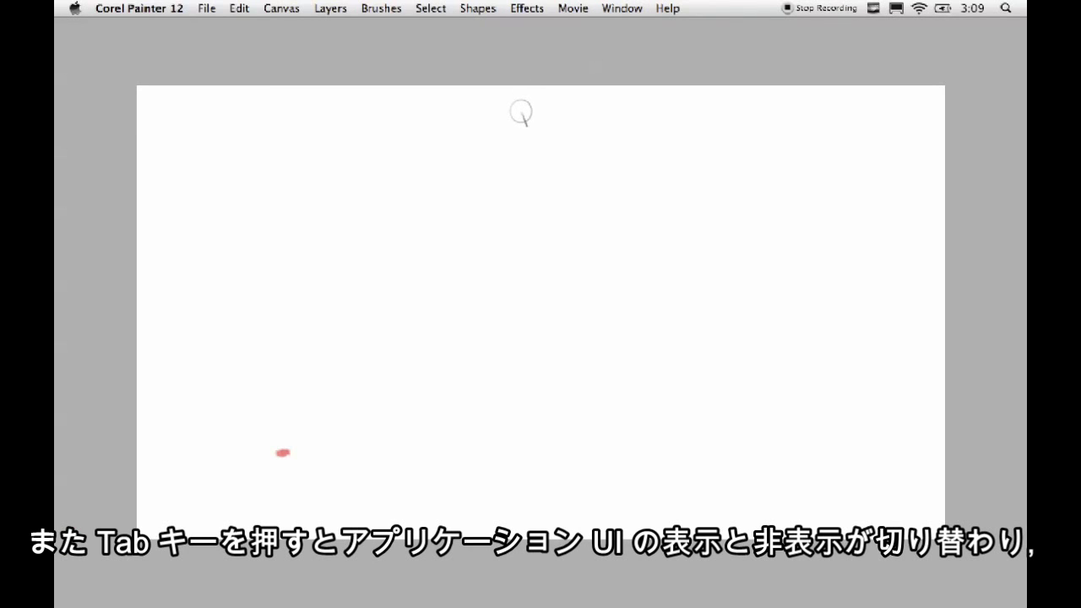
key("Tab")
key("shift+Tab")
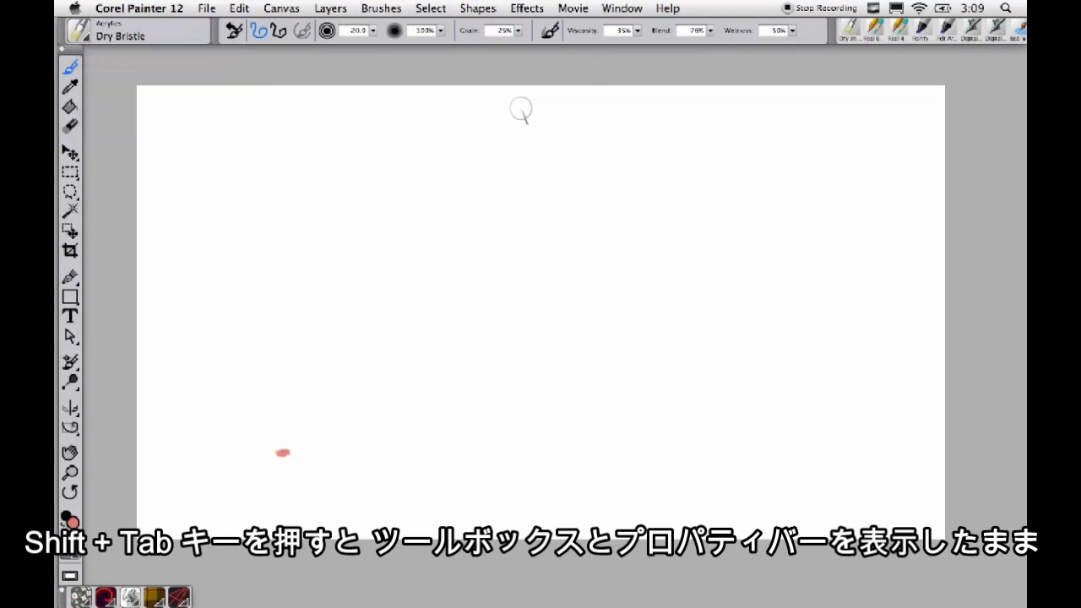
Toggle the panels' visibility, expand the Navigator, and move its panel group beside the column of palette icons.
key("shift+Tab")
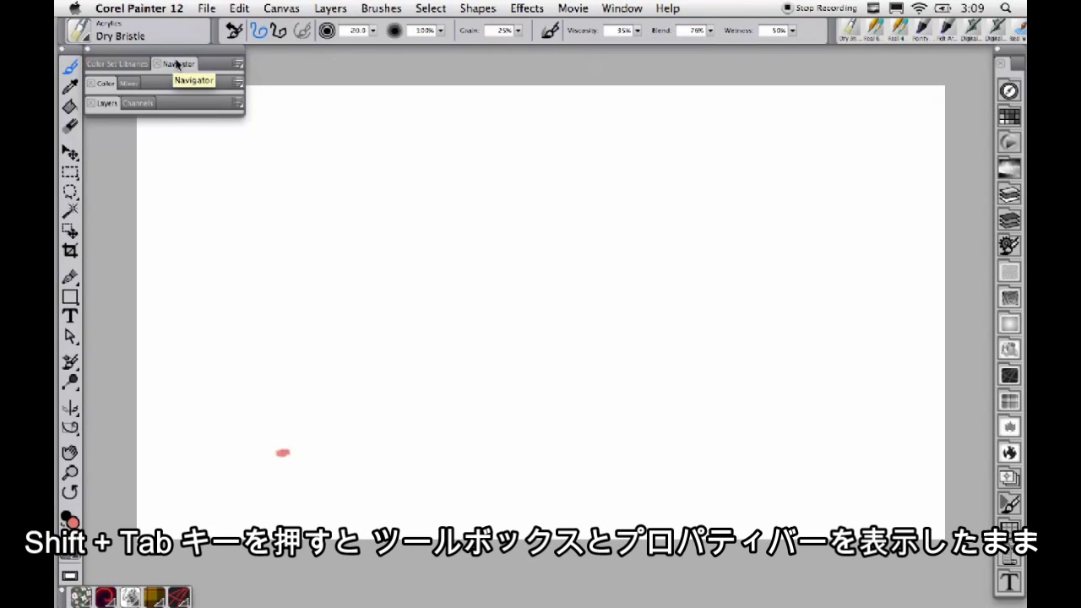
left_click(181, 65)
key("shift+Tab")
key("shift+Tab")
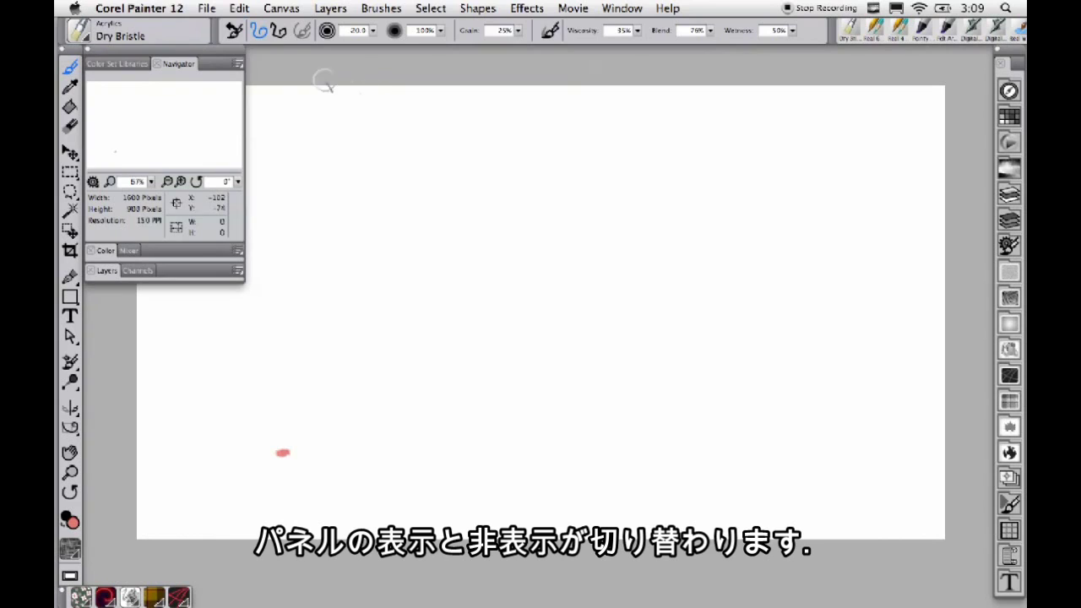
left_click_drag(177, 52, 912, 60)
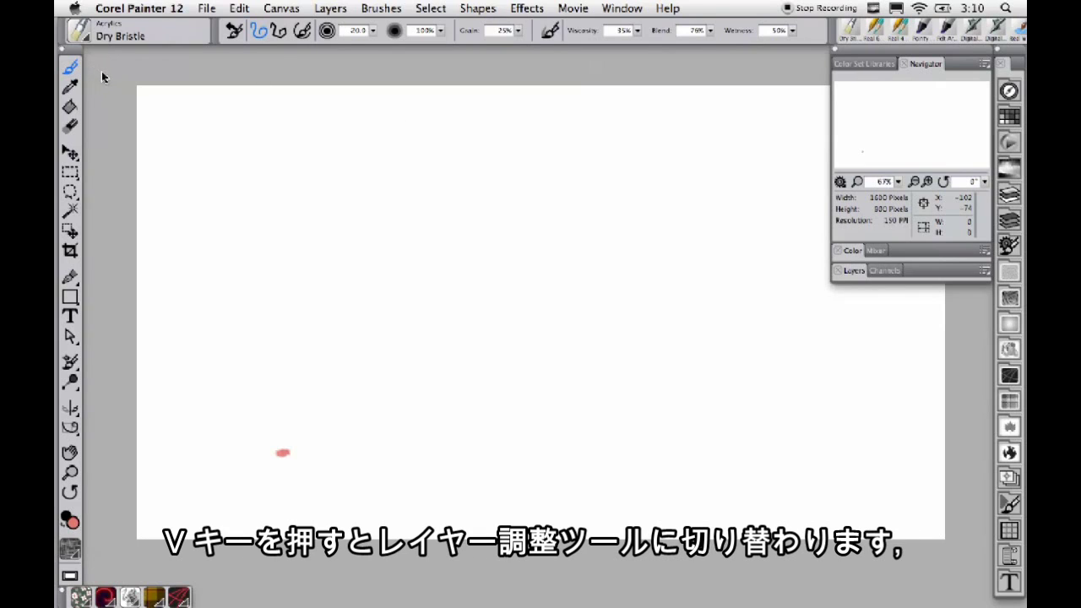
Switch between the Layer Adjuster, Brush and Eraser tools, erase the small red mark, and return to the Brush tool.
key("v")
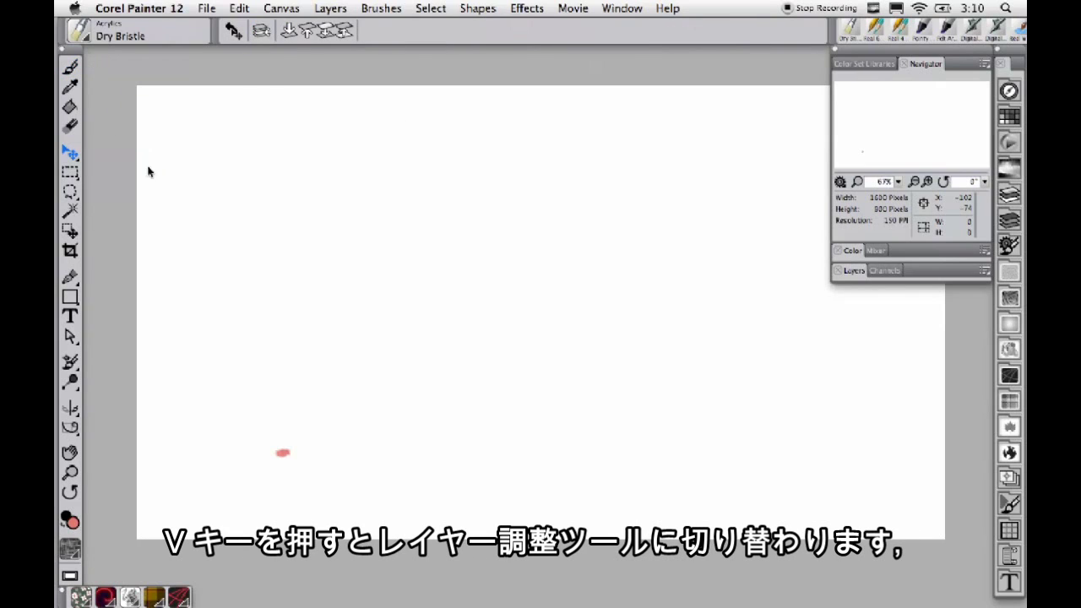
key("b")
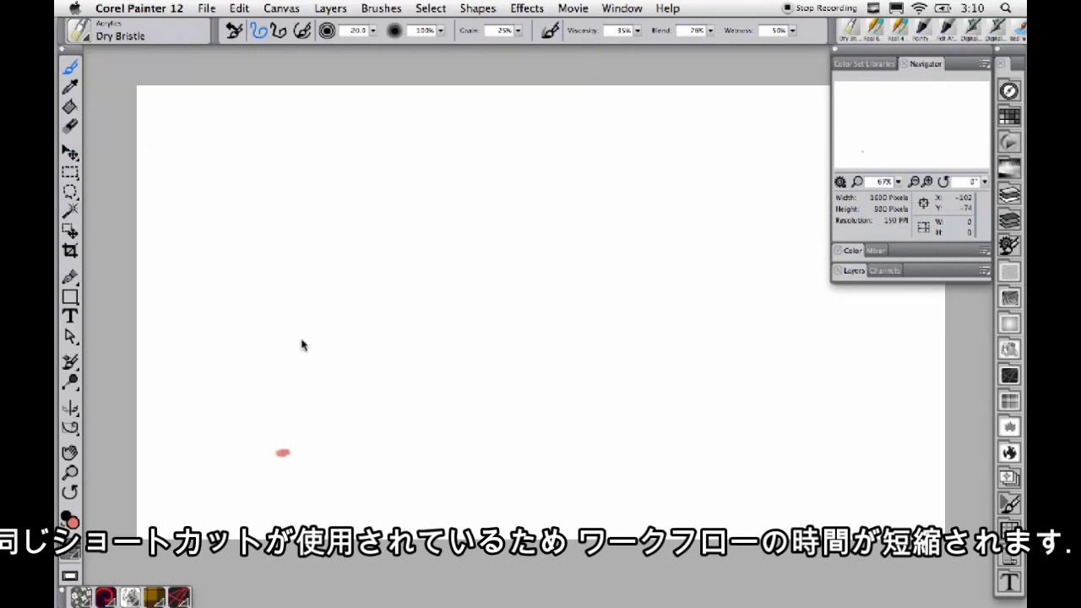
key("n")
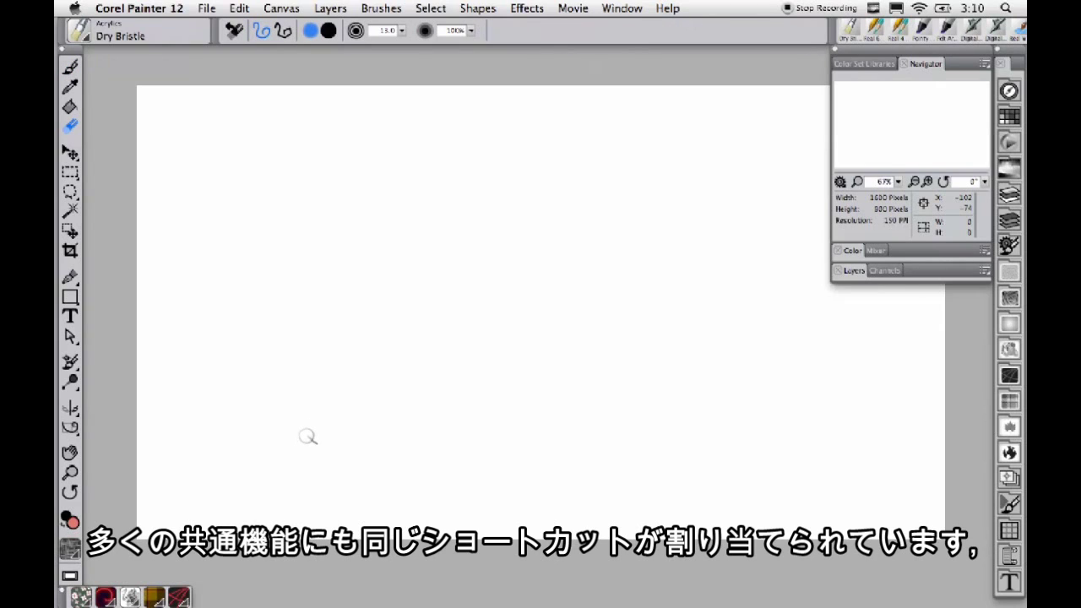
key("b")
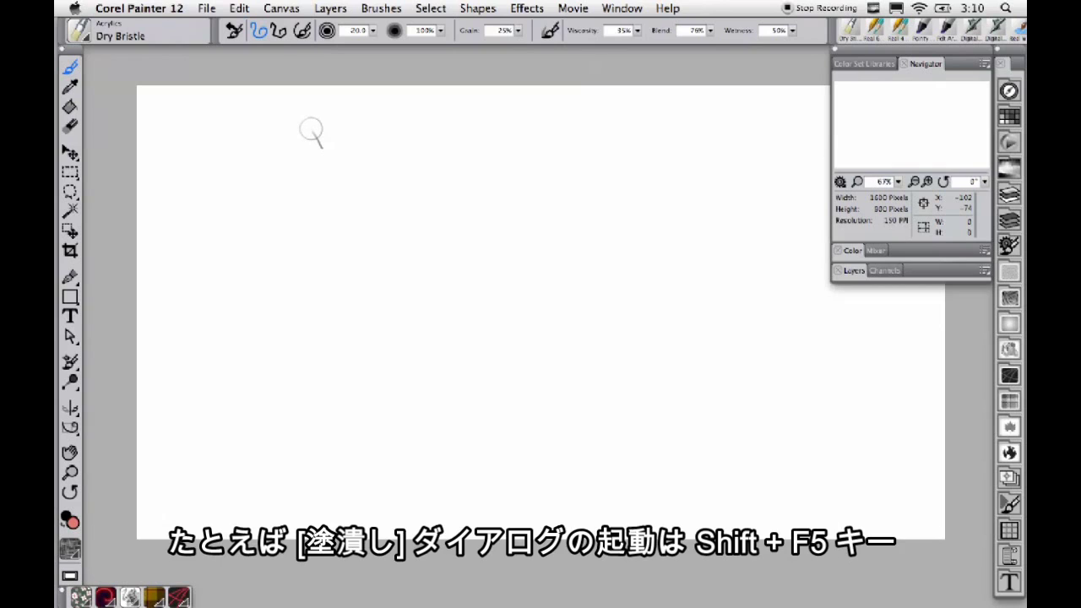
Try the Fill command and a free transform of the canvas contents, cancel both, and return to the Brush tool.
key("shift+F5")
left_click(602, 385)
key("alt+super+t")
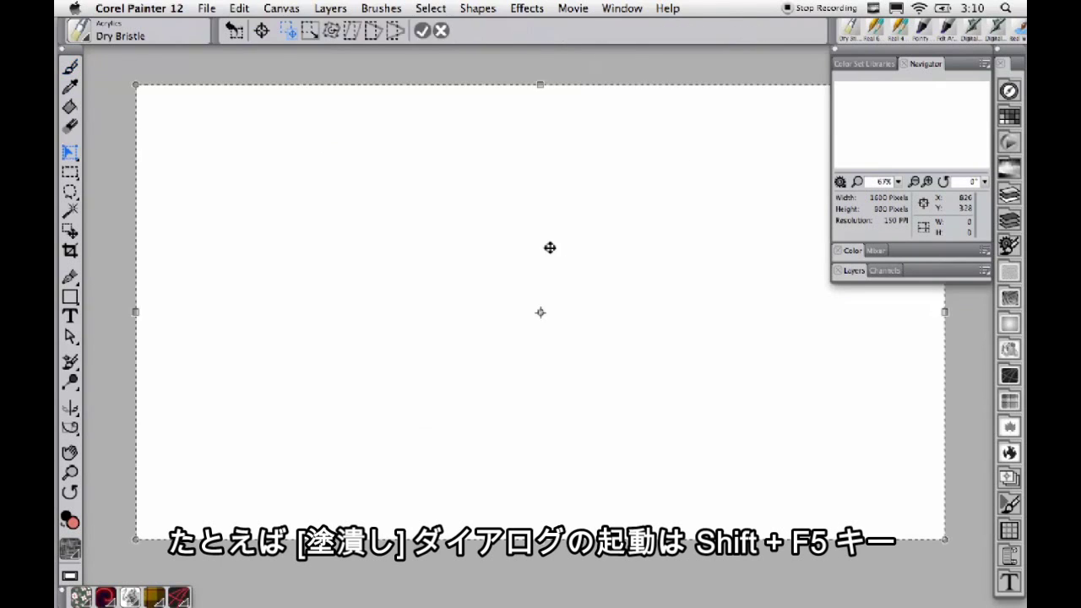
left_click_drag(134, 84, 160, 115)
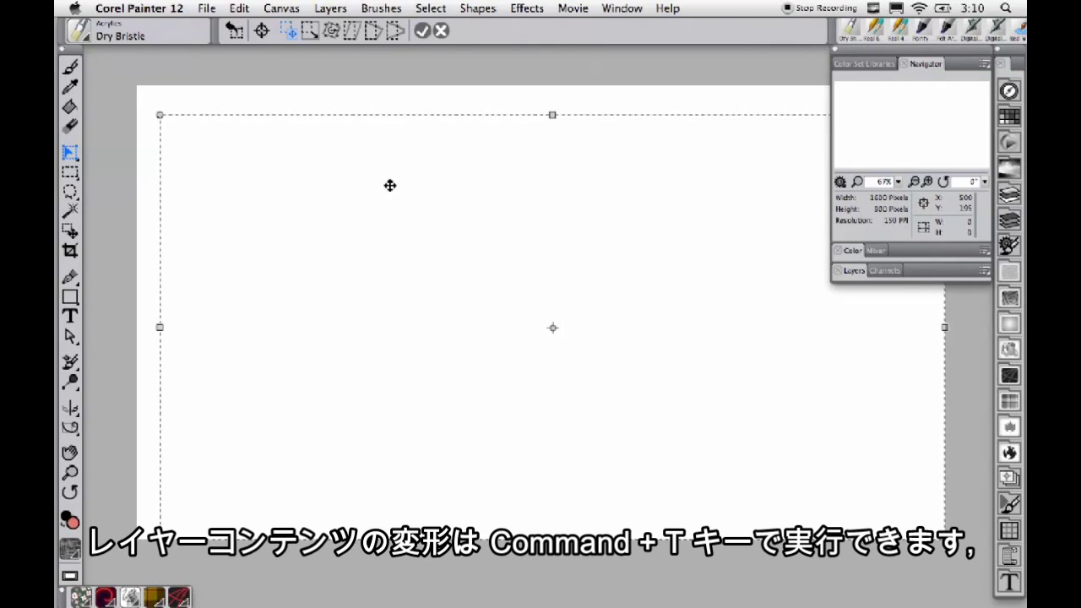
left_click(440, 31)
left_click(71, 68)
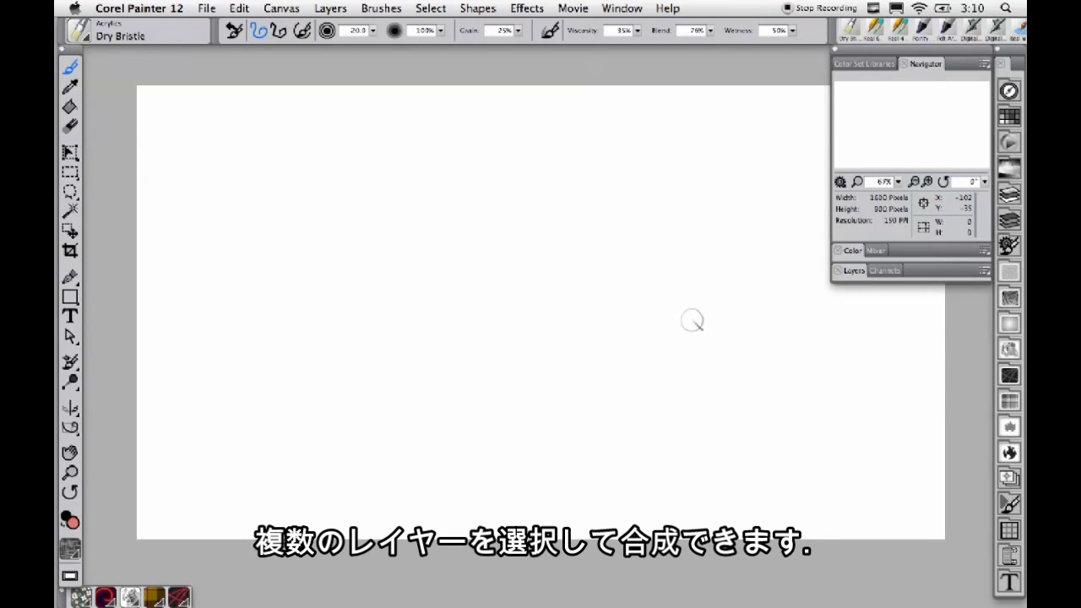
Paint a series of red Dry Bristle strokes across the canvas, changing the brush size between strokes.
mouse_move(325, 177)
left_mouse_down()
mouse_move(324, 228)
mouse_move(352, 209)
mouse_move(336, 286)
mouse_move(345, 291)
mouse_move(282, 273)
mouse_move(439, 211)
left_mouse_up()
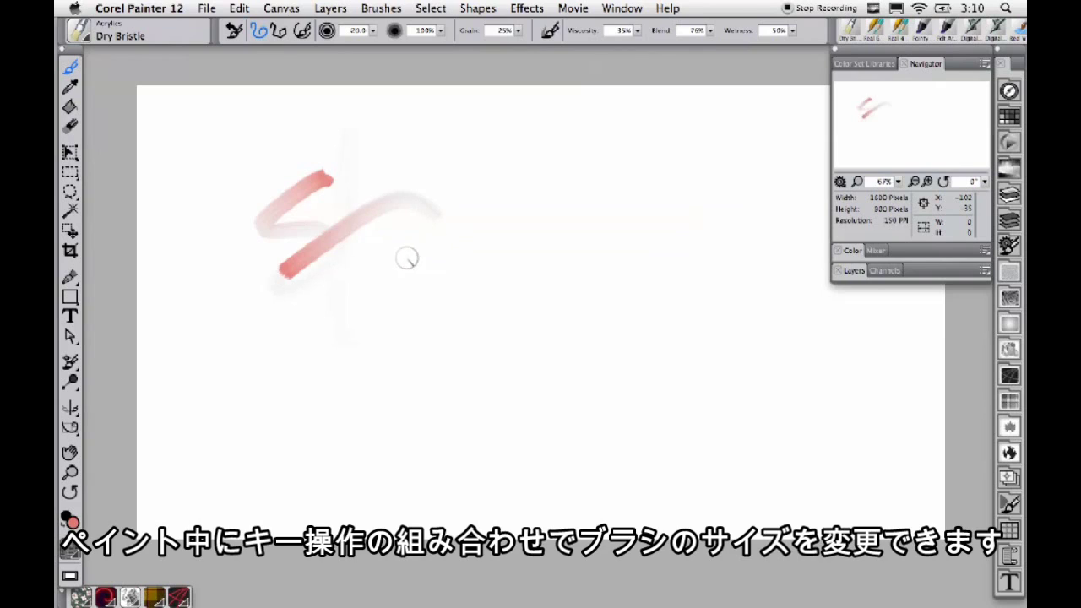
left_click_drag(418, 245, 371, 321)
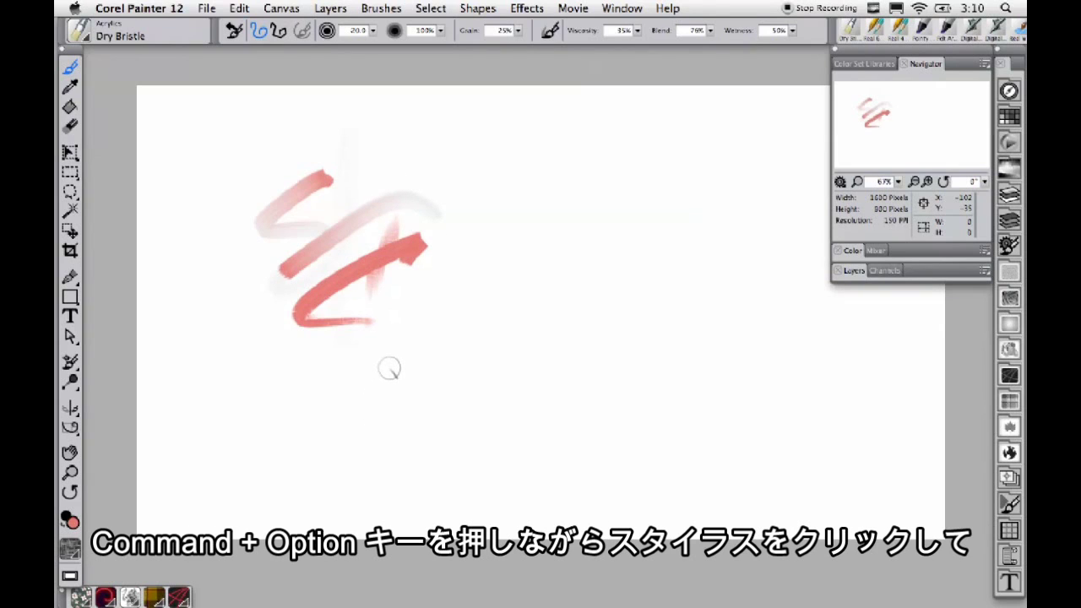
mouse_move(414, 327)
left_mouse_down()
mouse_move(445, 321)
mouse_move(434, 295)
mouse_move(381, 434)
left_mouse_up()
left_click_drag(485, 270, 470, 394)
mouse_move(512, 343)
left_mouse_down()
mouse_move(569, 323)
mouse_move(511, 343)
left_mouse_up()
left_click_drag(591, 220, 558, 343)
mouse_move(608, 256)
left_mouse_down()
mouse_move(586, 349)
mouse_move(606, 359)
left_mouse_up()
mouse_move(639, 267)
left_mouse_down()
mouse_move(691, 258)
mouse_move(659, 267)
mouse_move(633, 239)
mouse_move(669, 237)
mouse_move(603, 244)
left_mouse_up()
mouse_move(589, 253)
left_mouse_down()
mouse_move(568, 256)
mouse_move(696, 240)
mouse_move(516, 268)
mouse_move(688, 228)
mouse_move(610, 245)
mouse_move(670, 283)
mouse_move(743, 225)
mouse_move(633, 241)
left_mouse_up()
Lower the brush opacity to 36% and paint lighter red strokes above the existing ones.
key("super")
key("super")
key("super")
mouse_move(498, 221)
left_mouse_down()
mouse_move(586, 161)
mouse_move(561, 207)
left_mouse_up()
mouse_move(681, 184)
left_mouse_down()
mouse_move(595, 253)
mouse_move(634, 303)
mouse_move(611, 304)
mouse_move(591, 285)
left_mouse_up()
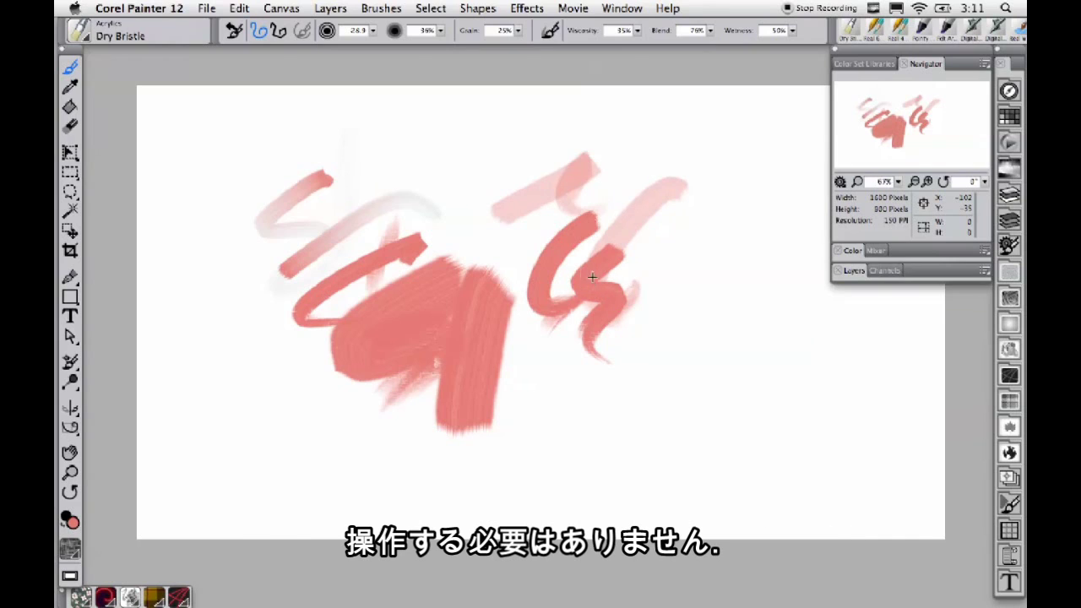
Pick a light green in the pop-up color wheel, paint a green stroke, and set the brush to size 50.4 and 44% opacity.
key("super+alt+1")
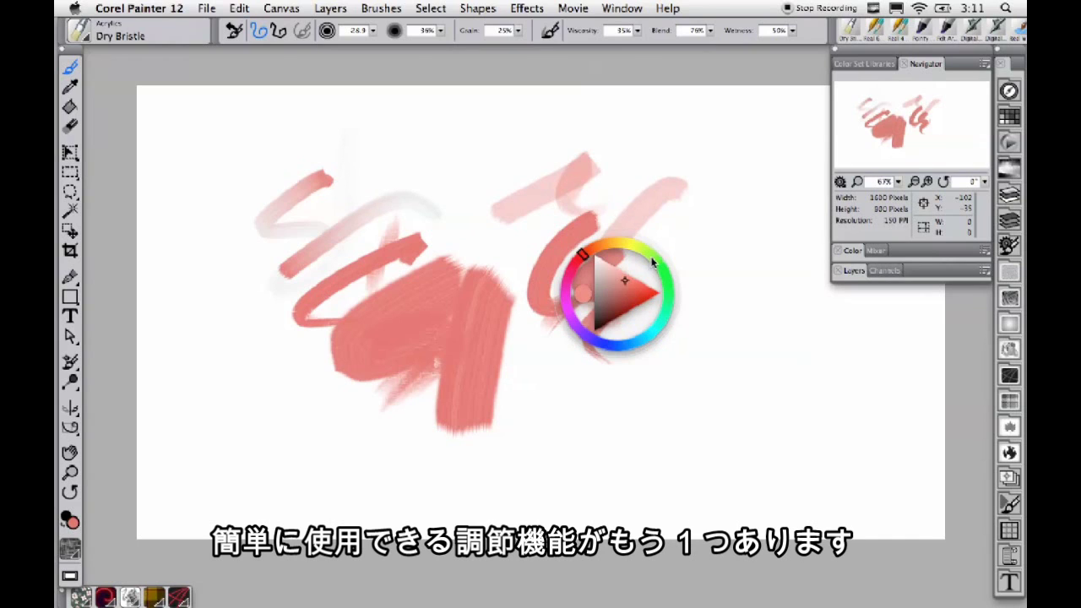
left_click_drag(652, 263, 659, 267)
left_click_drag(714, 241, 683, 270)
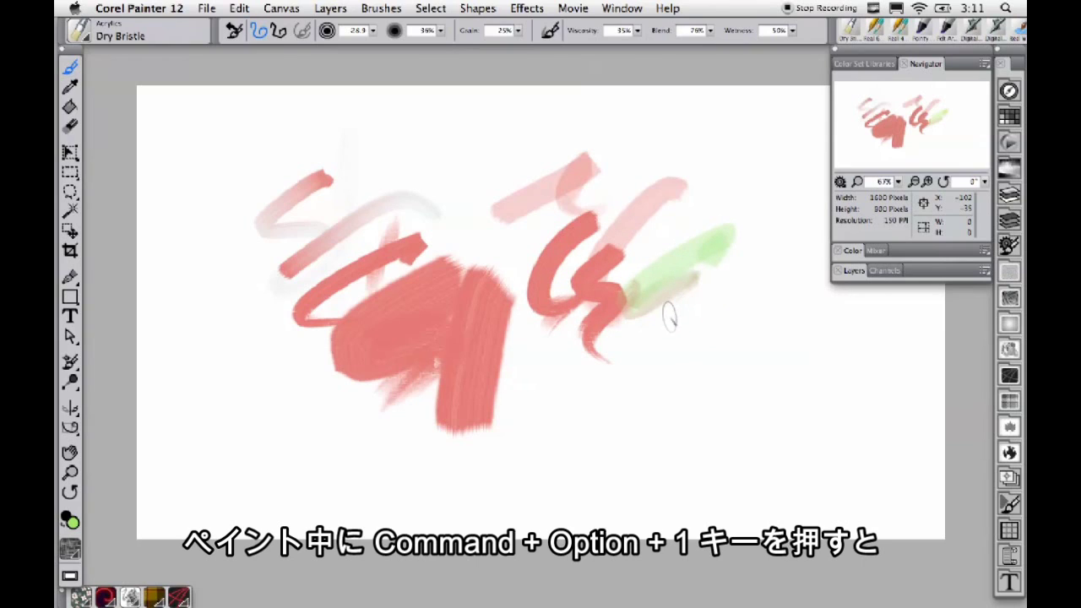
left_click_drag(675, 314, 687, 321)
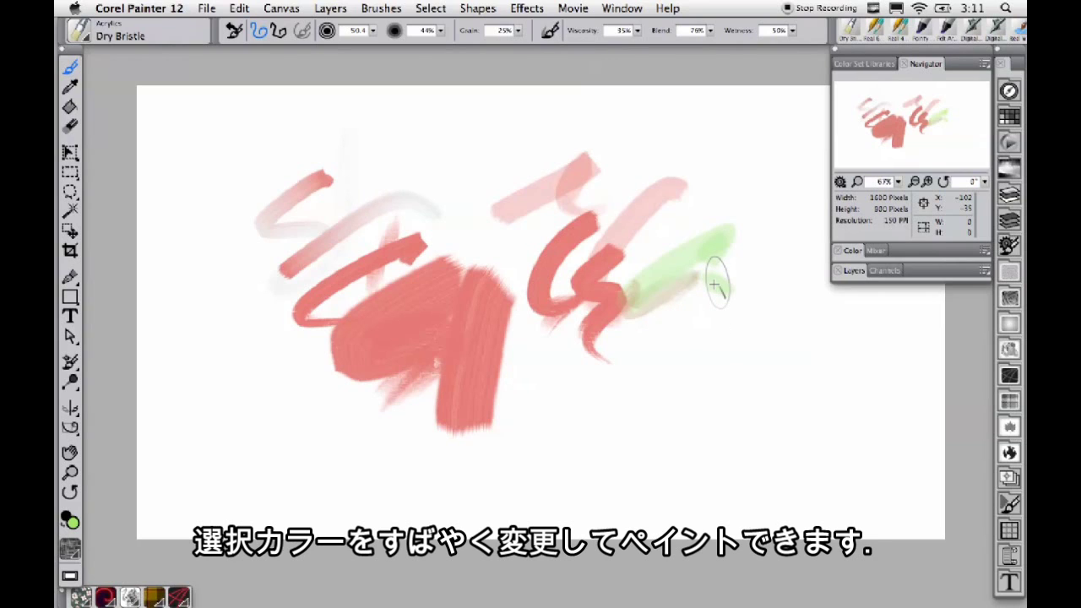
Pick blue in the pop-up color wheel, enlarge the wheel, and paint thick blue strokes over the red ones.
key("super+alt+1")
left_click_drag(691, 244, 673, 257)
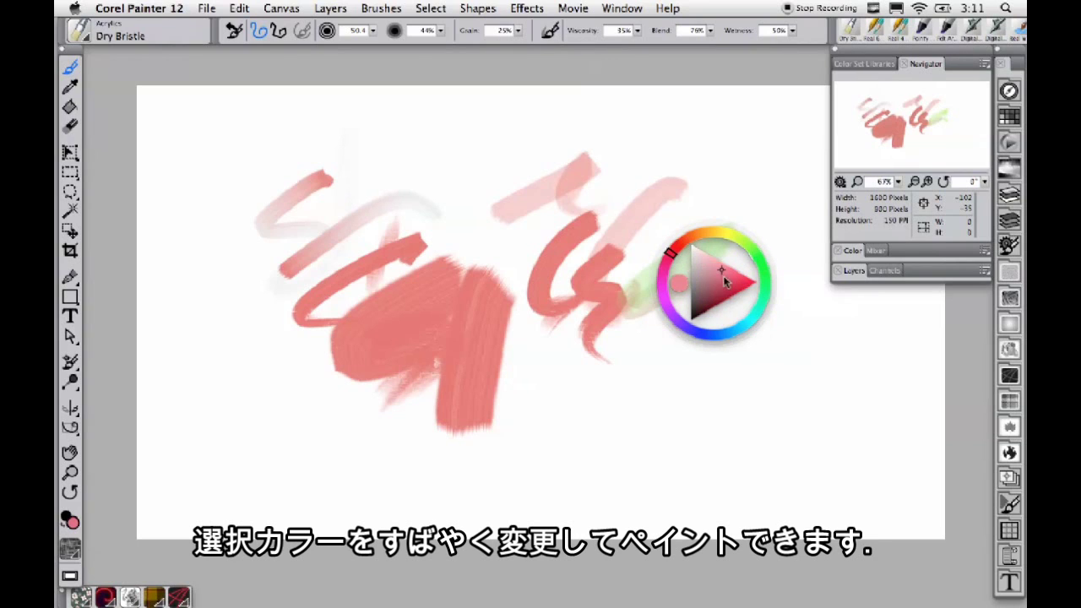
left_click(692, 332)
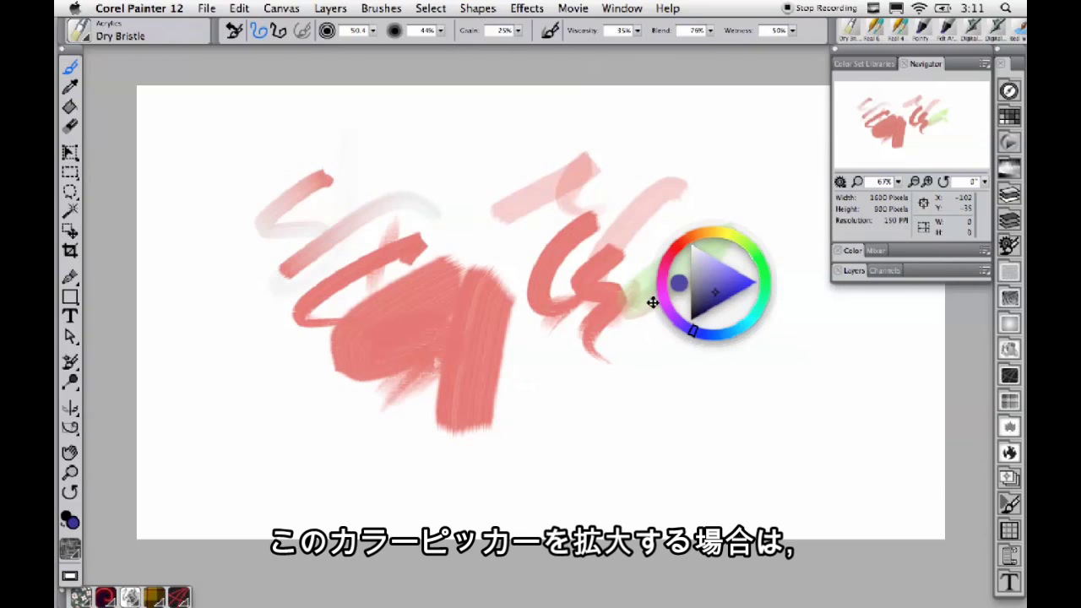
left_click_drag(652, 303, 548, 369)
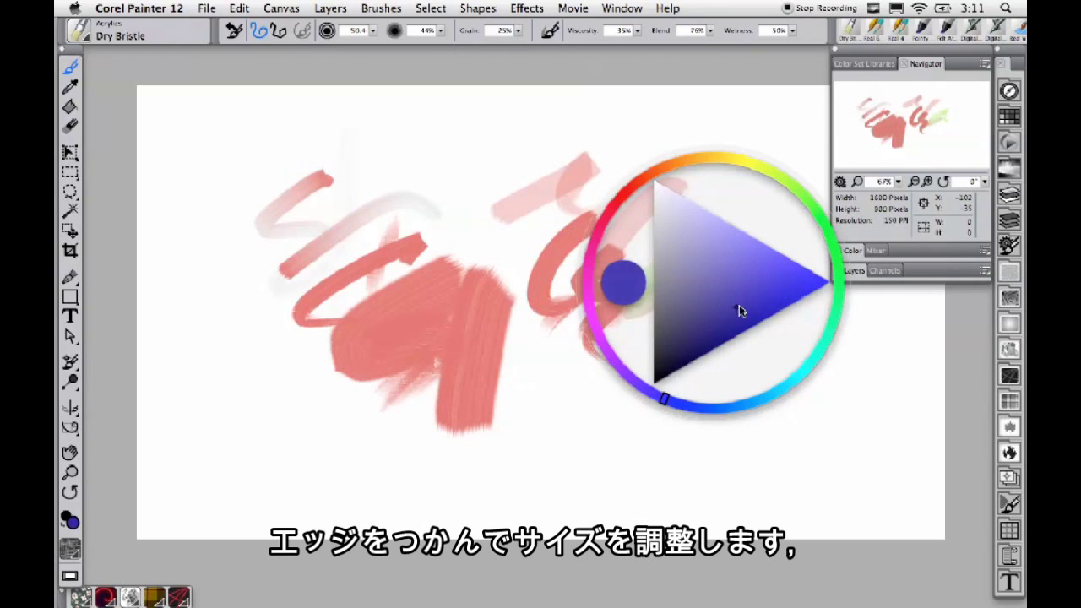
mouse_move(511, 192)
left_mouse_down()
mouse_move(473, 254)
mouse_move(541, 372)
mouse_move(587, 342)
mouse_move(631, 361)
left_mouse_up()
Choose a yellow-green in the enlarged color wheel and paint broad strokes over the green area.
key("alt+super+1")
left_click(712, 307)
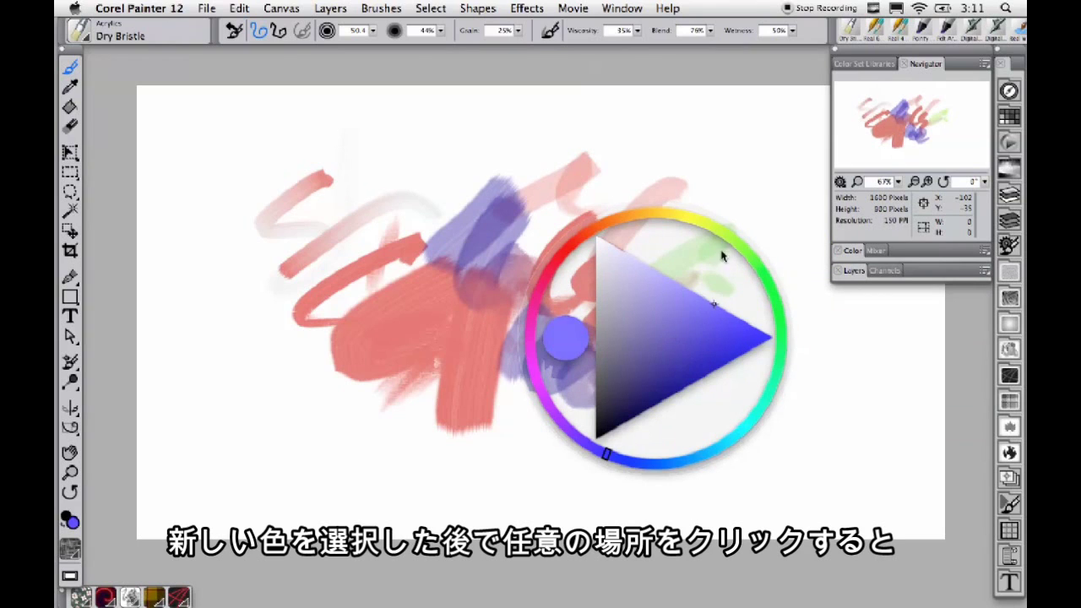
left_click(722, 234)
mouse_move(752, 164)
left_mouse_down()
mouse_move(591, 162)
mouse_move(707, 212)
mouse_move(695, 234)
left_mouse_up()
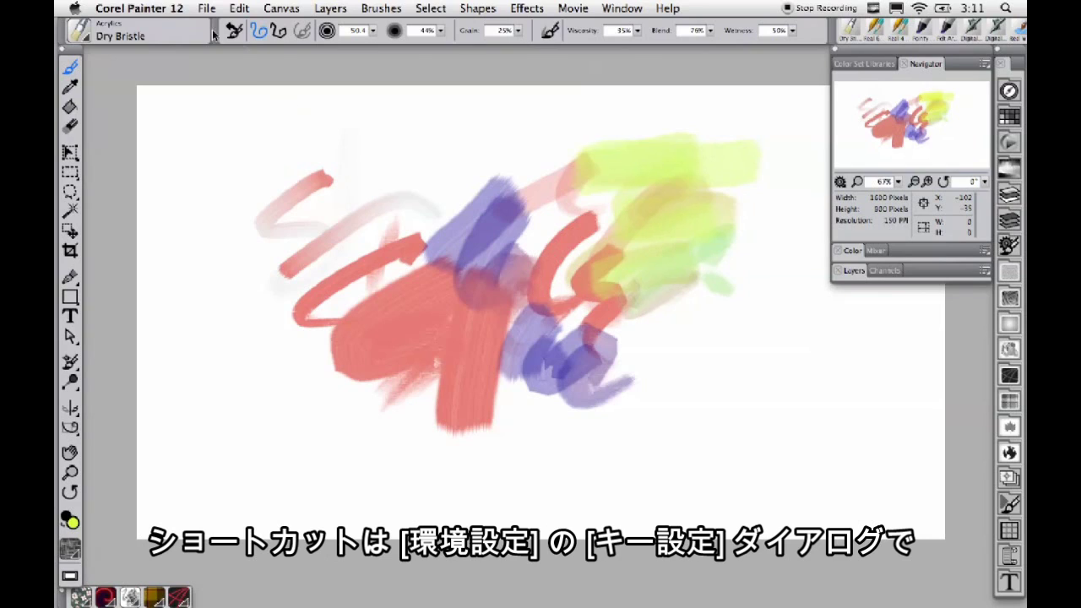
Look over the Customize Keys preferences with the Photoshop key set, and leave them without saving.
left_click(165, 11)
mouse_move(152, 50)
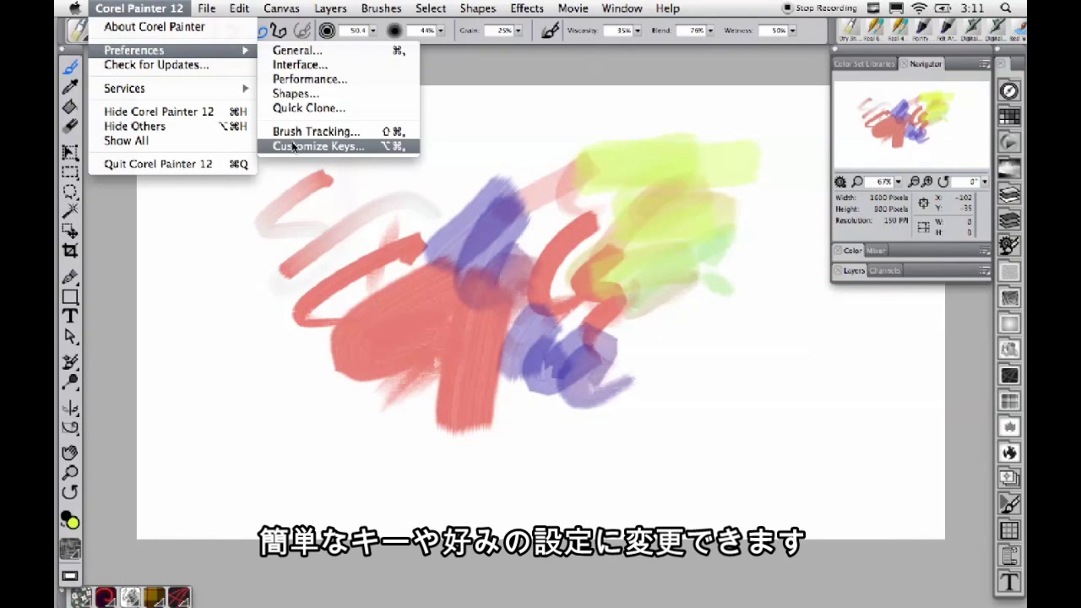
left_click(354, 147)
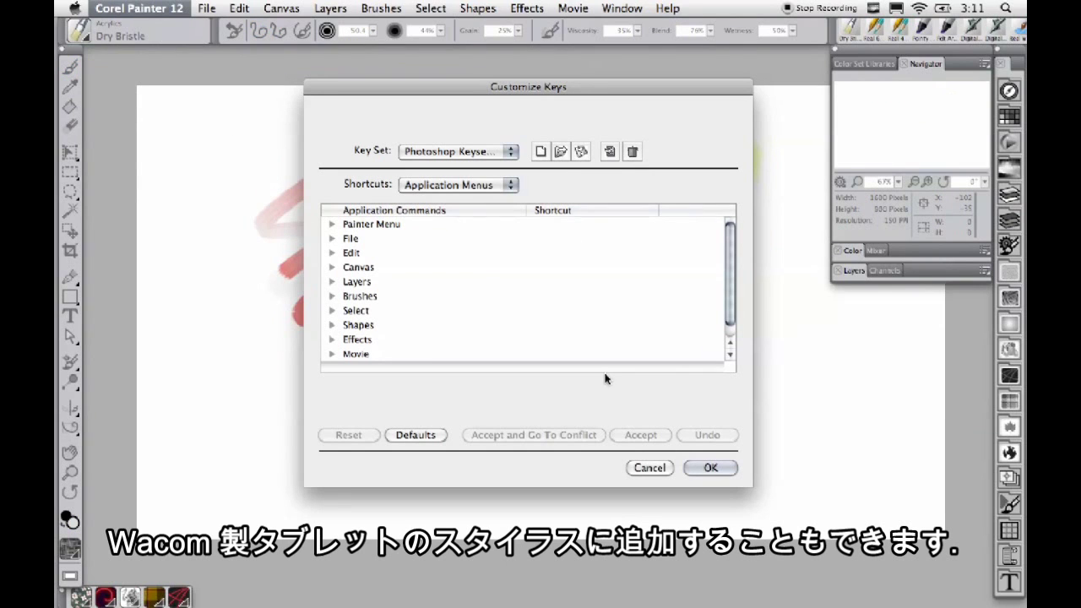
left_click(662, 468)
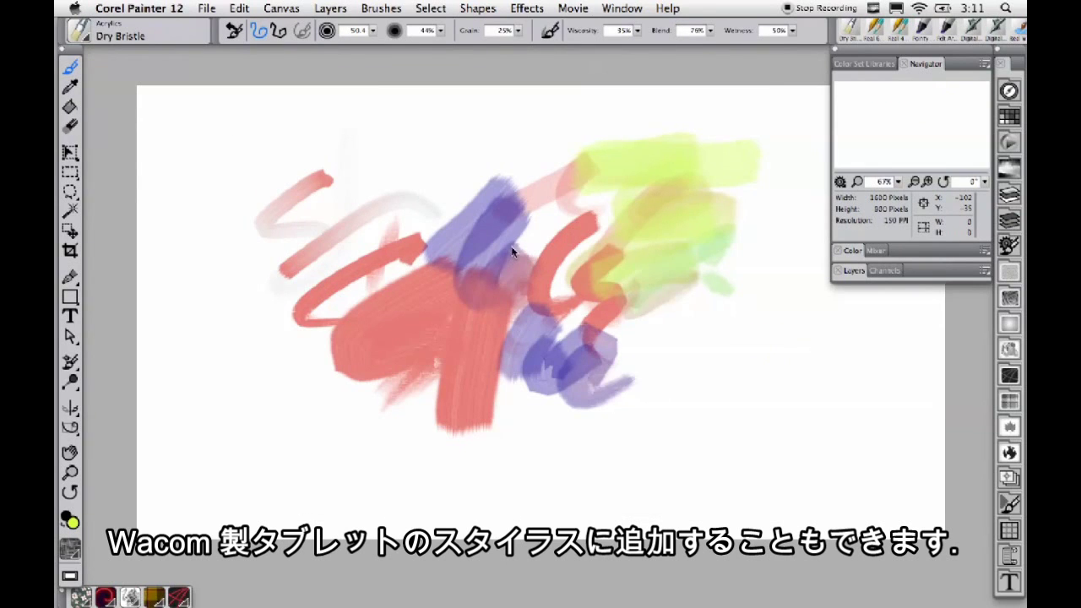
Clear all but the first red strokes from the canvas, and place the brush control panels beside the Navigator group.
key("super+a")
key("BackSpace")
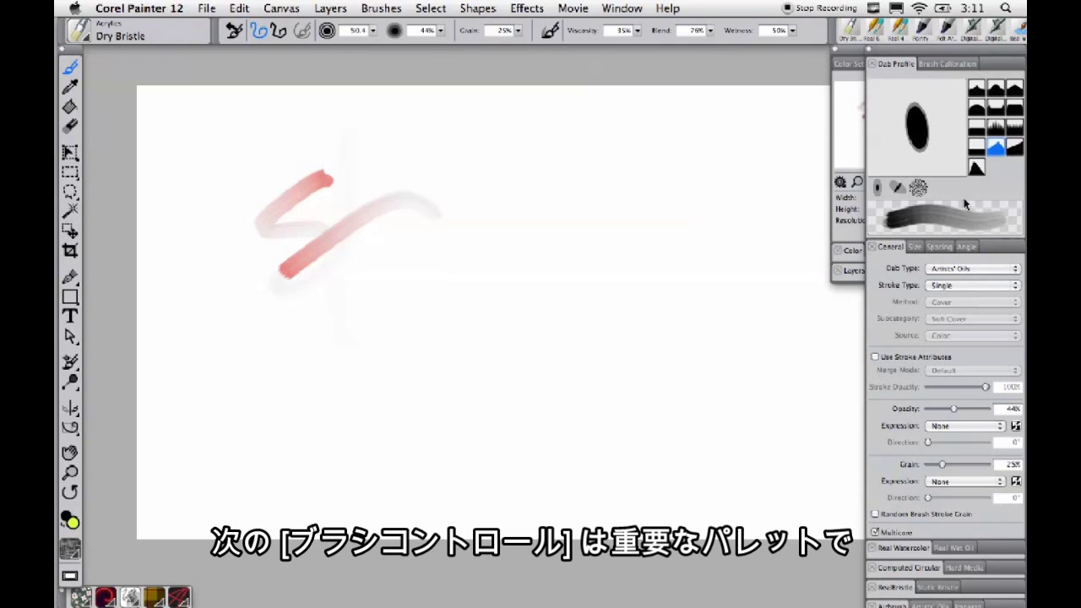
mouse_move(984, 49)
left_mouse_down()
mouse_move(757, 46)
mouse_move(789, 48)
left_mouse_up()
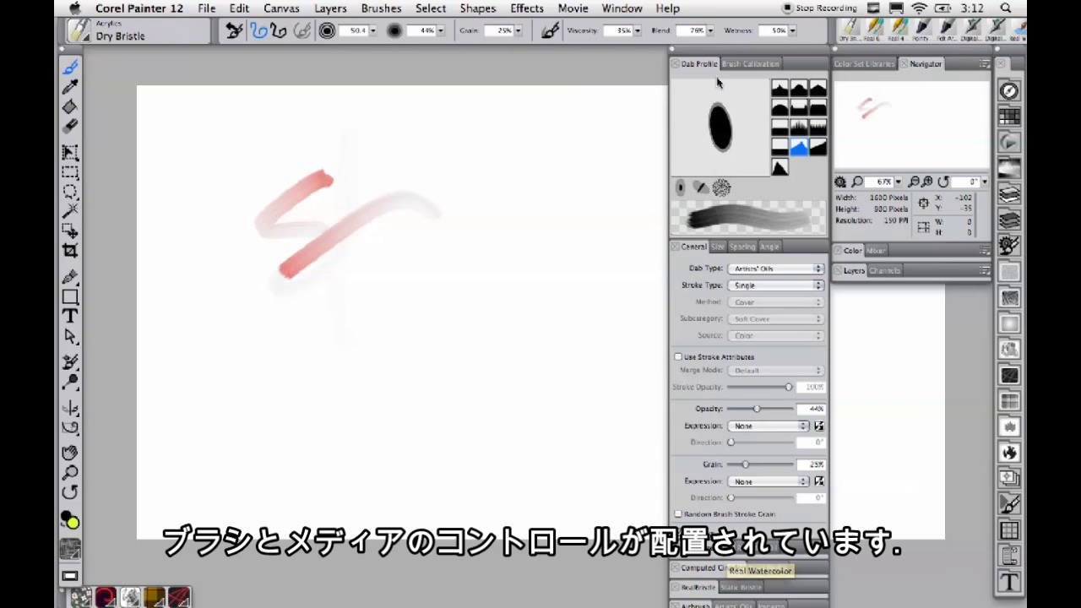
Choose another texture from Paper Textures, set its scale to 218% and contrast to 68%, and close the paper and brush control panels.
left_click(1009, 272)
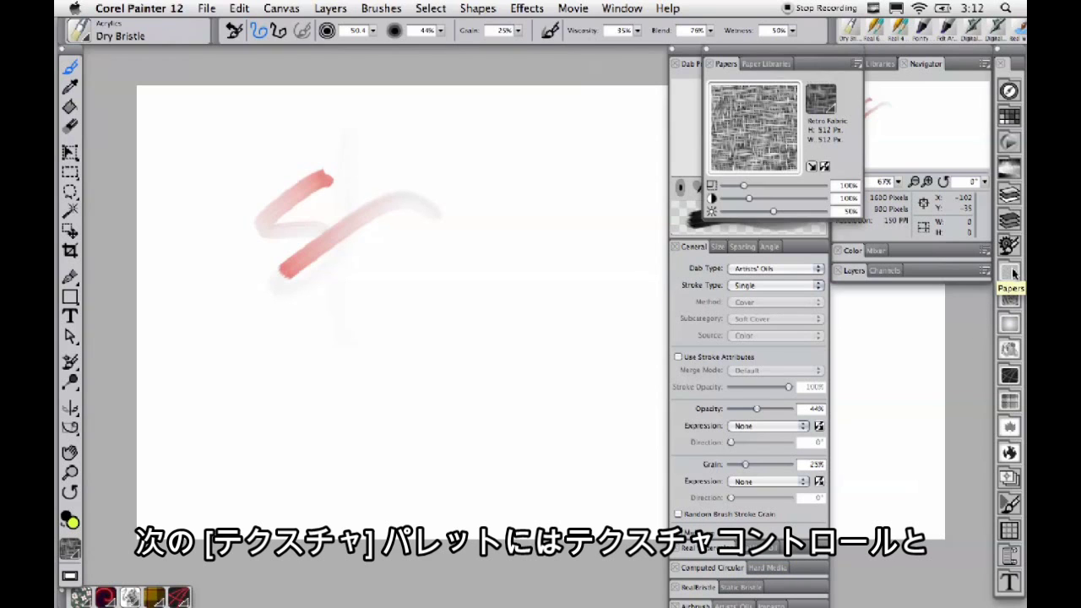
left_click(769, 66)
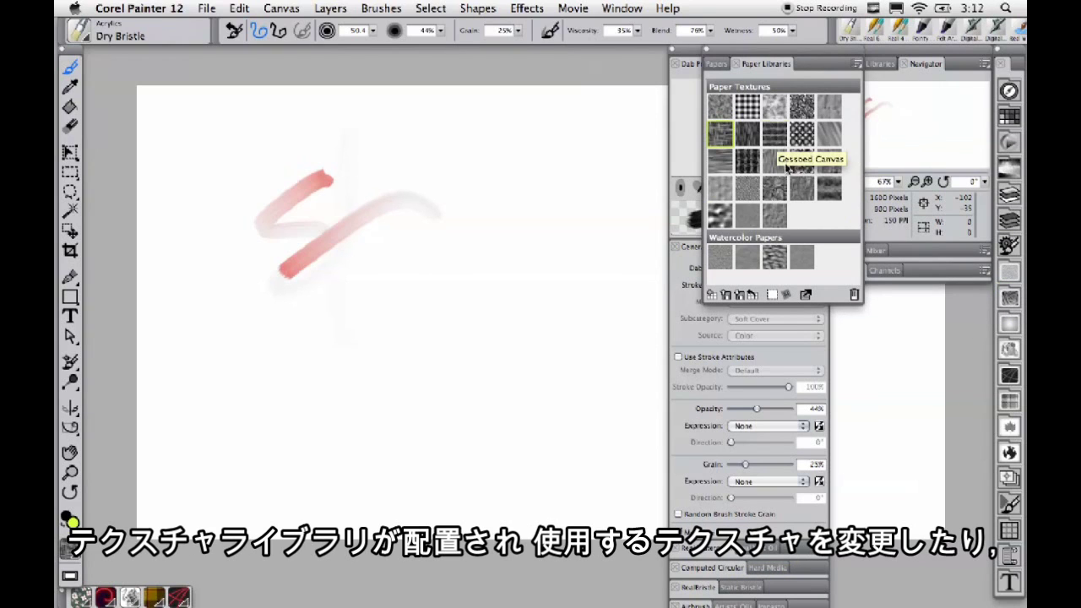
left_click(803, 162)
left_click(719, 66)
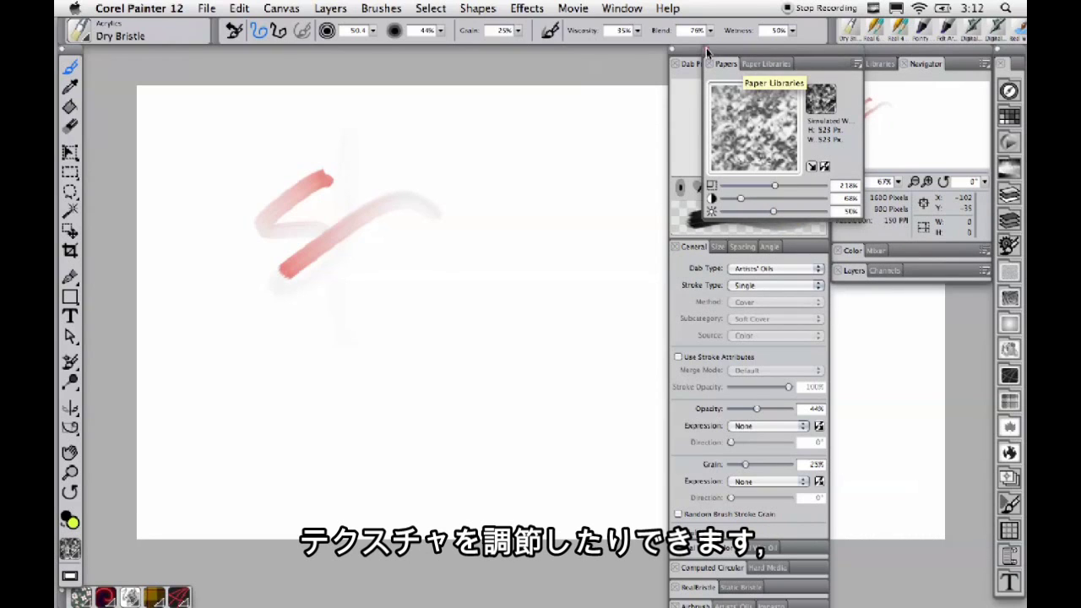
left_click(675, 45)
left_click(673, 48)
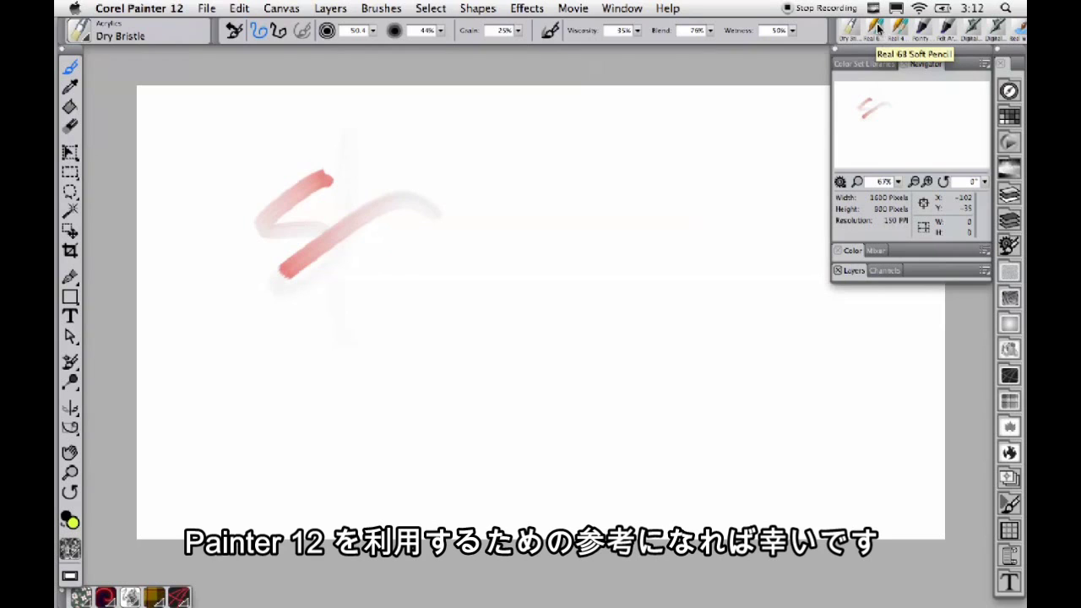
mouse_move(425, 327)
left_mouse_down()
mouse_move(450, 362)
mouse_move(528, 314)
mouse_move(560, 321)
left_mouse_up()
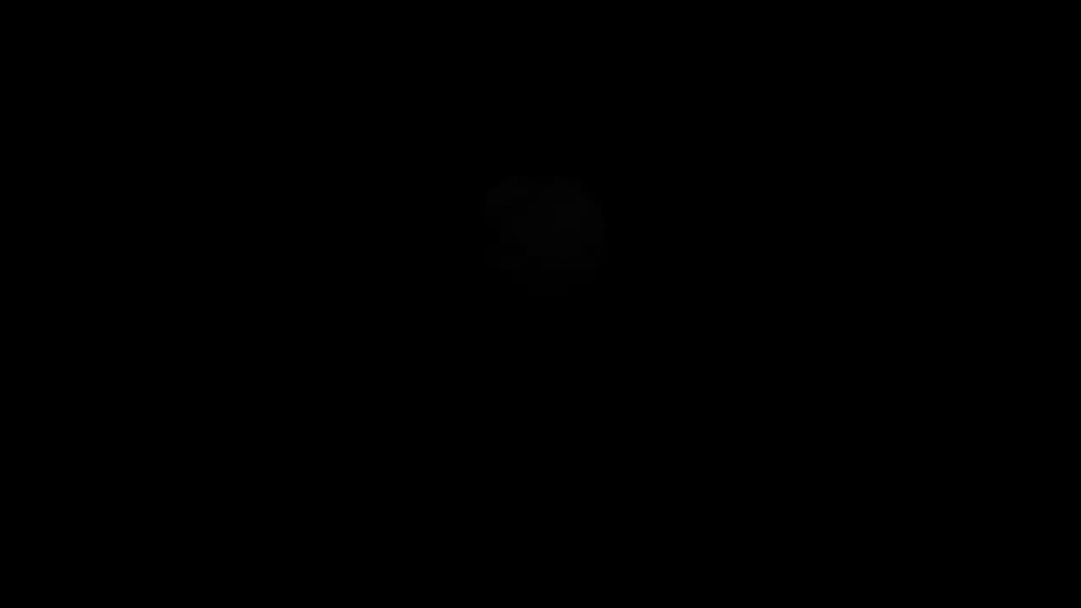